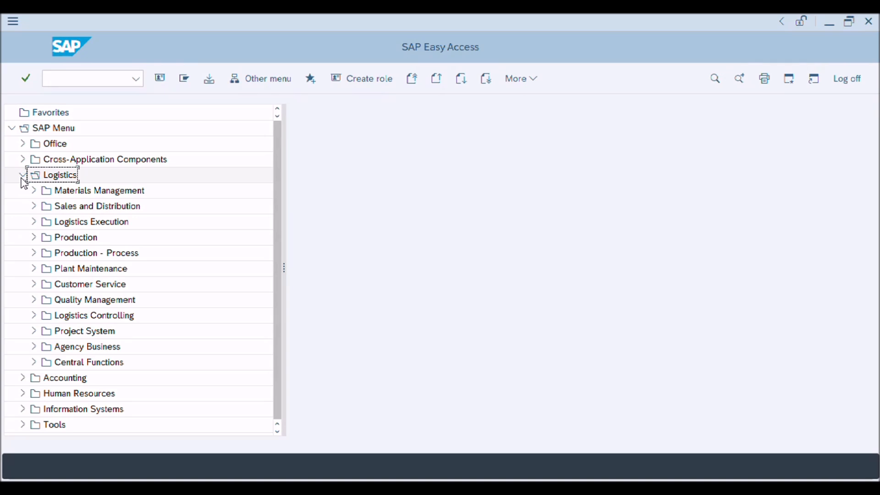
Expand the Logistics tree through Production, Master Data, Bills of Material and Bill of Material down to the Material BOM transactions
click(33, 238)
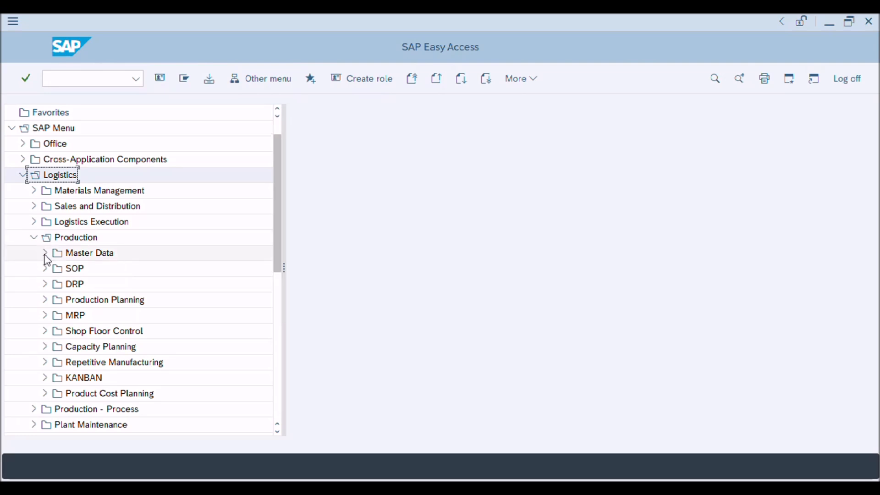
click(45, 254)
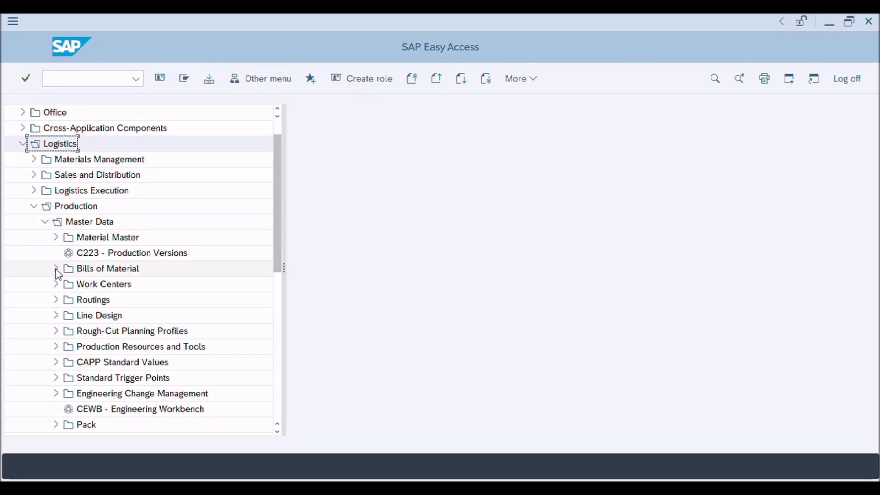
click(56, 270)
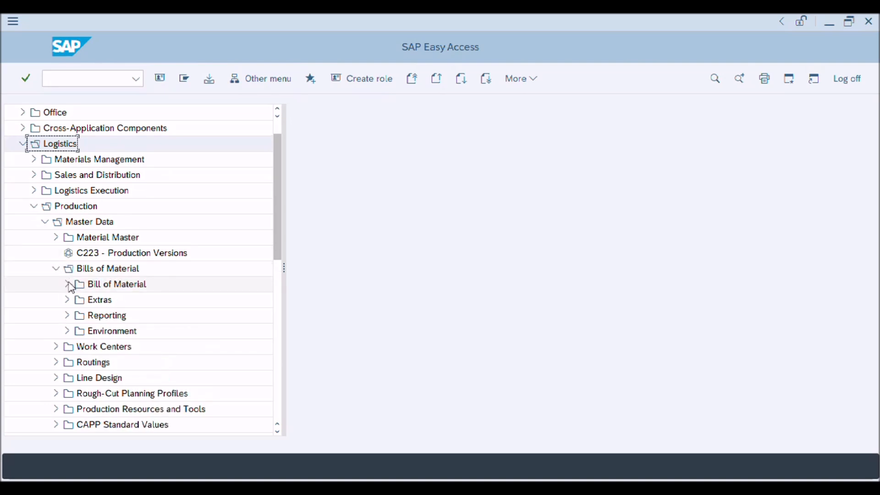
click(68, 284)
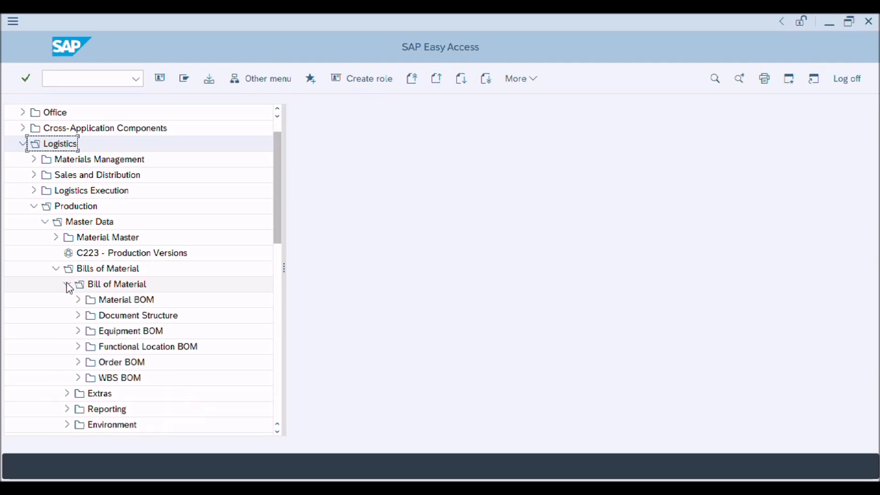
click(79, 301)
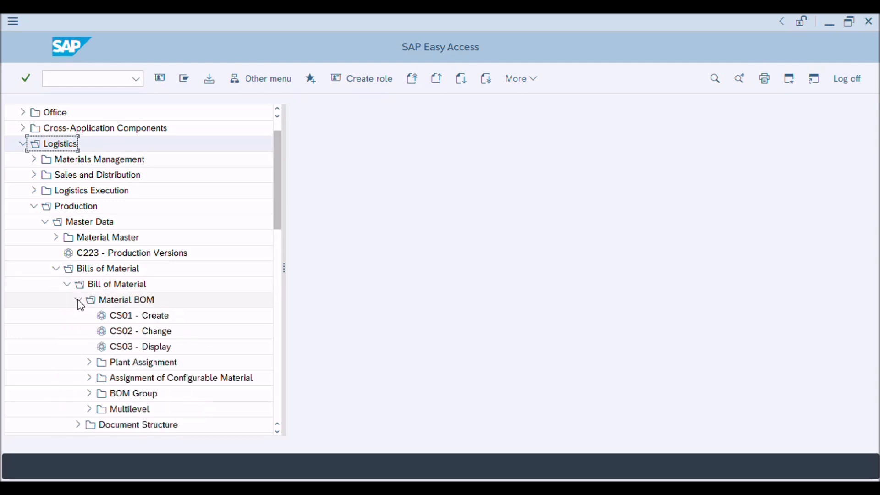
Open transaction CS01 - Create from the Material BOM folder
click(168, 319)
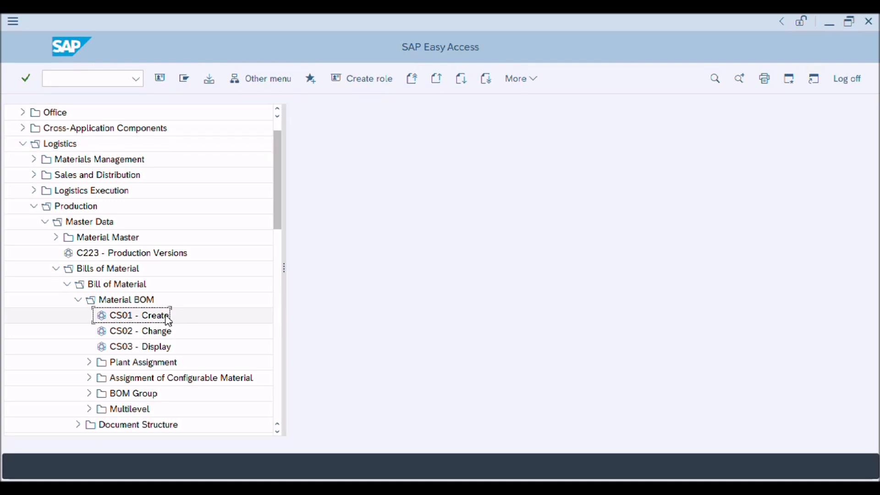
click(168, 334)
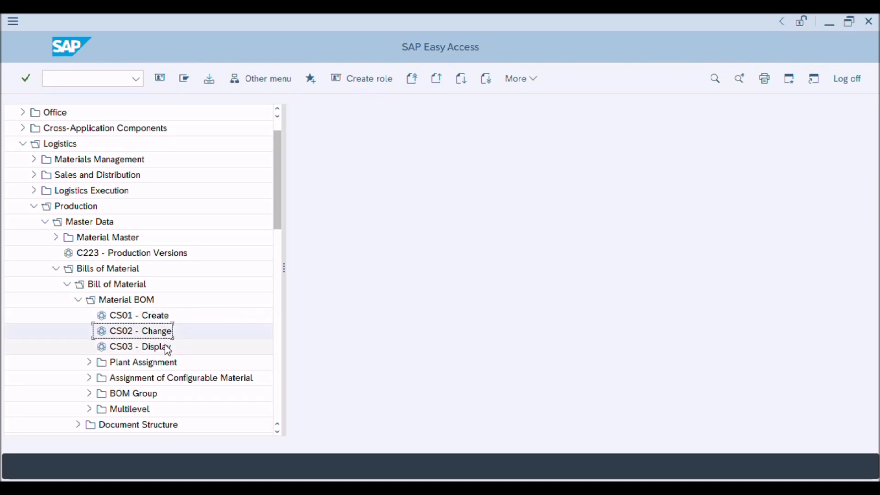
click(168, 351)
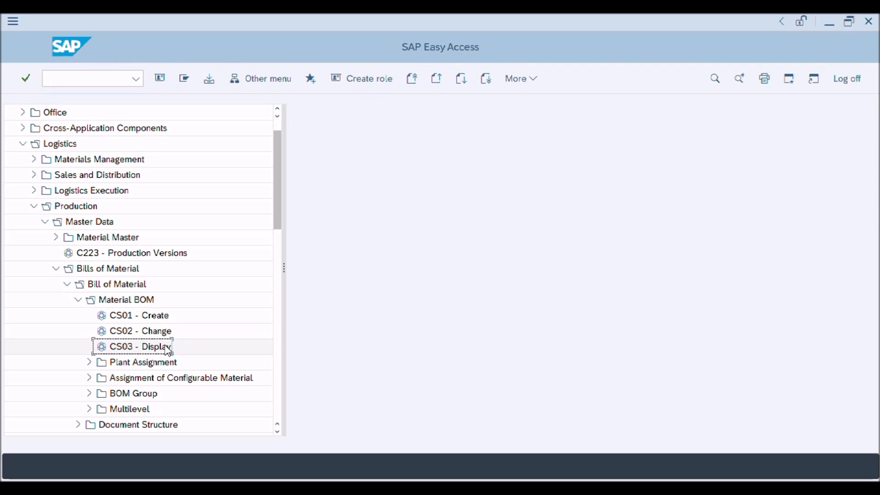
click(166, 320)
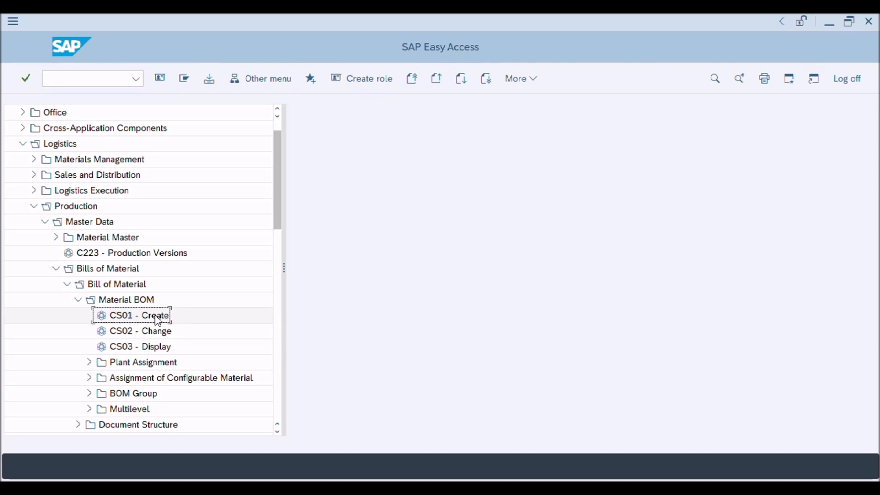
double_click(153, 320)
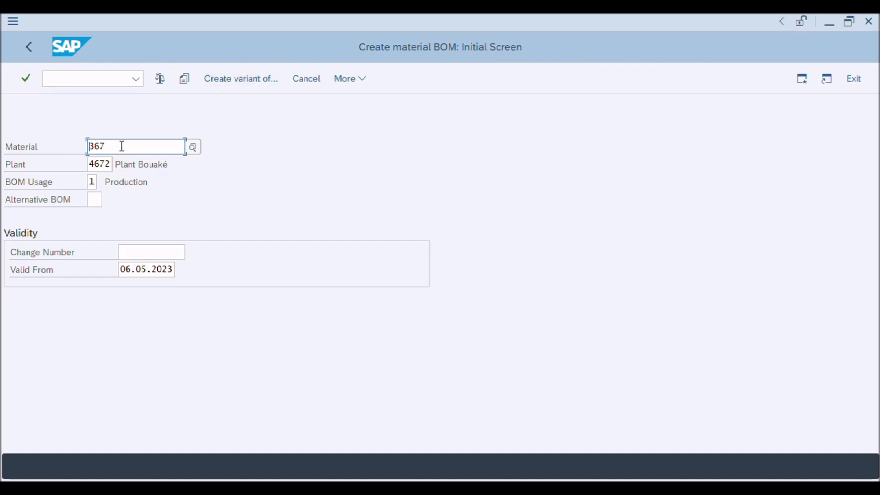
Continue with material 367, plant 4672 and BOM usage 1 (Production), and open the new BOM's header overview
click(34, 150)
click(36, 166)
click(125, 183)
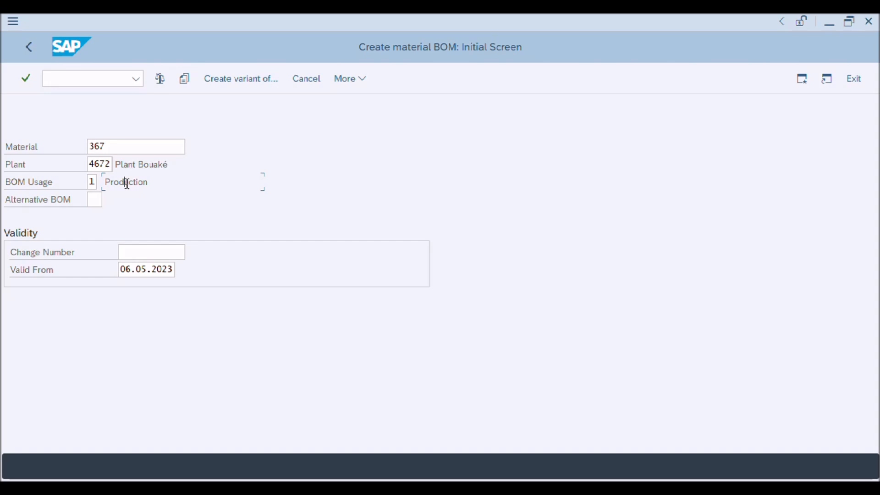
key(Return)
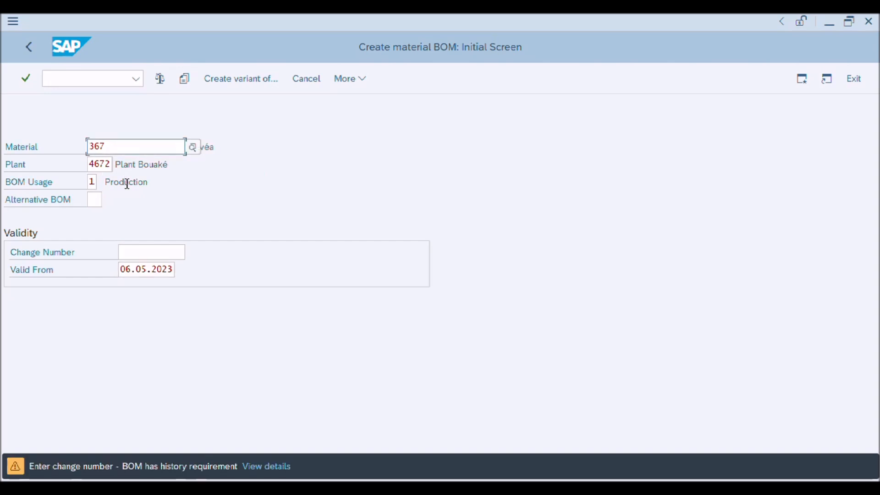
key(Return)
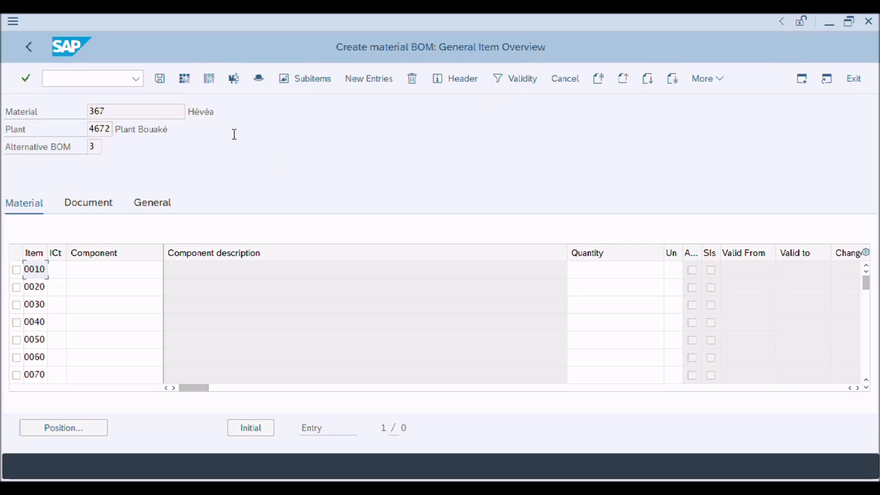
click(260, 81)
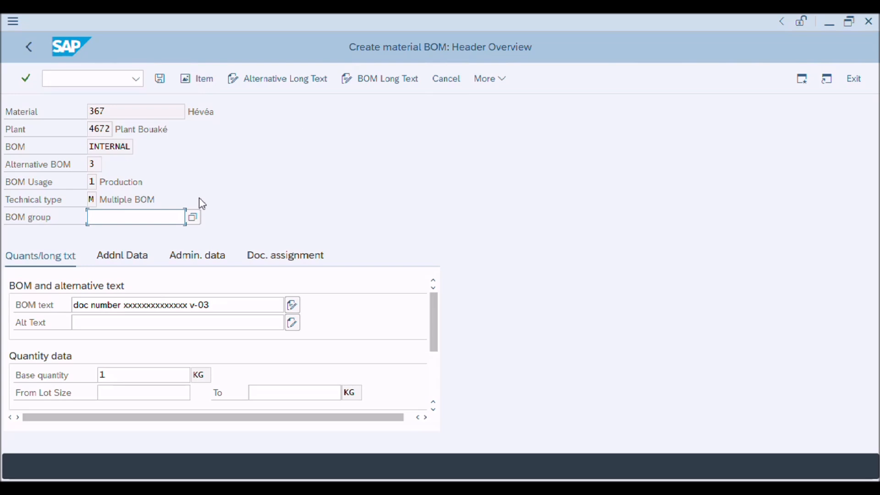
Read the field help for the BOM text, including its procedure for maintaining a long text, and close it
click(47, 312)
key(F1)
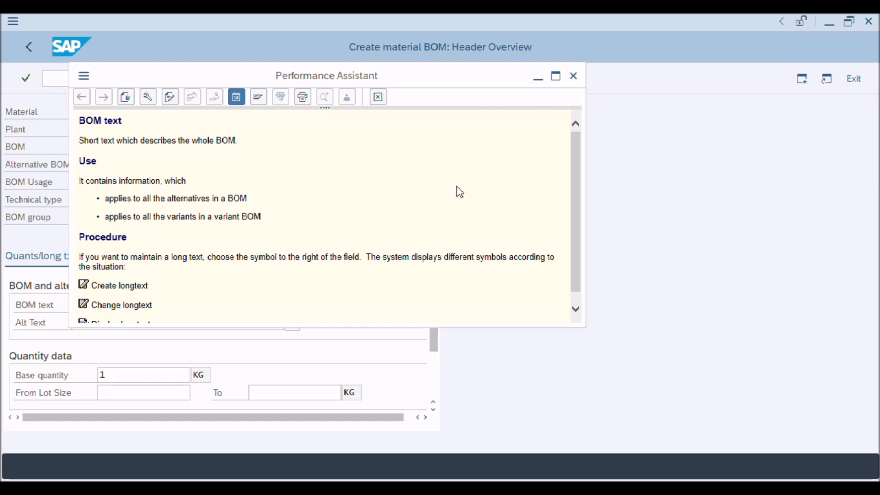
triple_click(389, 257)
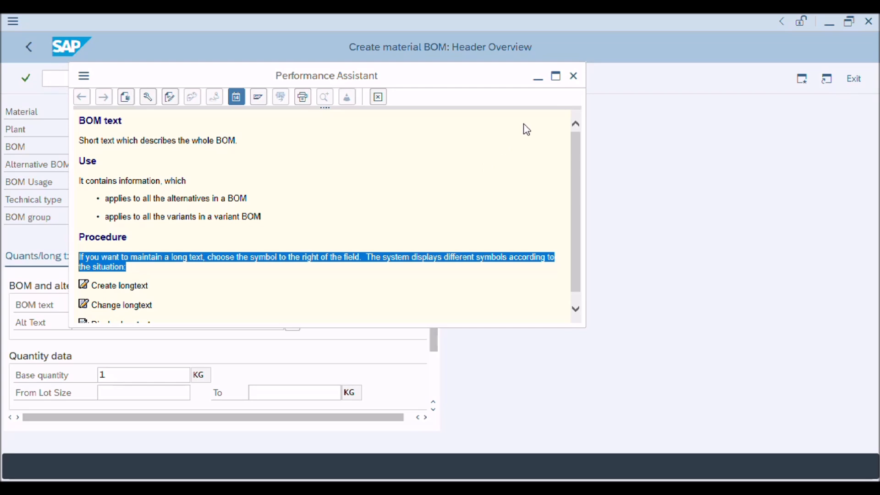
click(573, 77)
Read the field help for the alternative BOM text, including its procedure, and close it
click(36, 322)
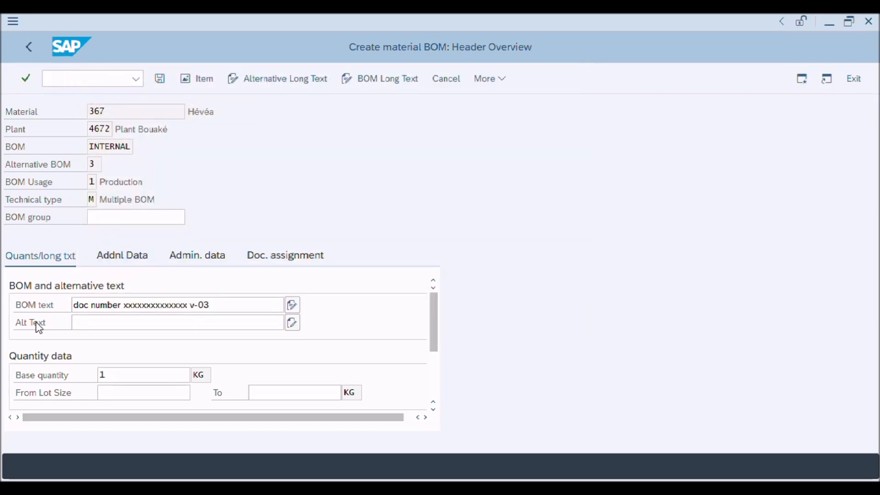
key(F1)
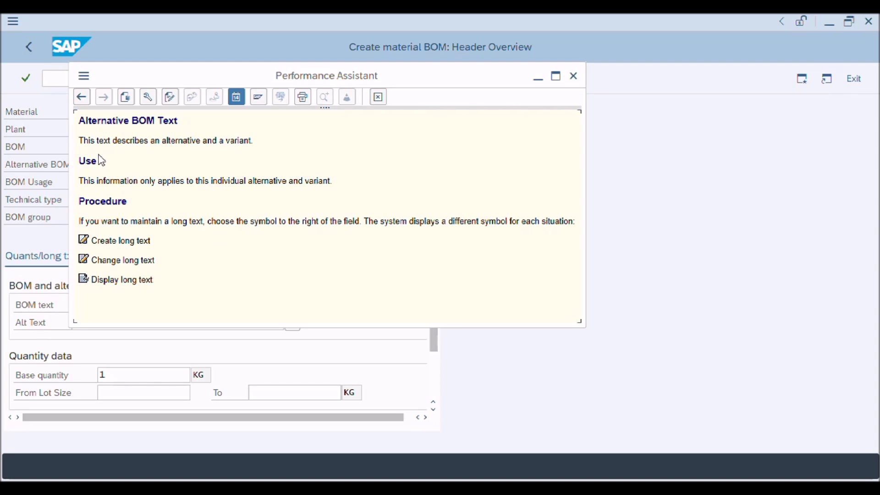
double_click(101, 201)
triple_click(175, 221)
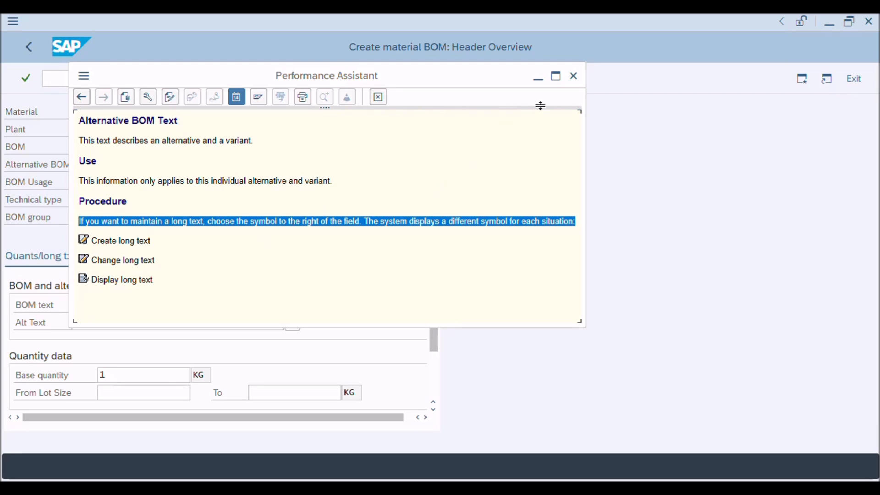
click(573, 76)
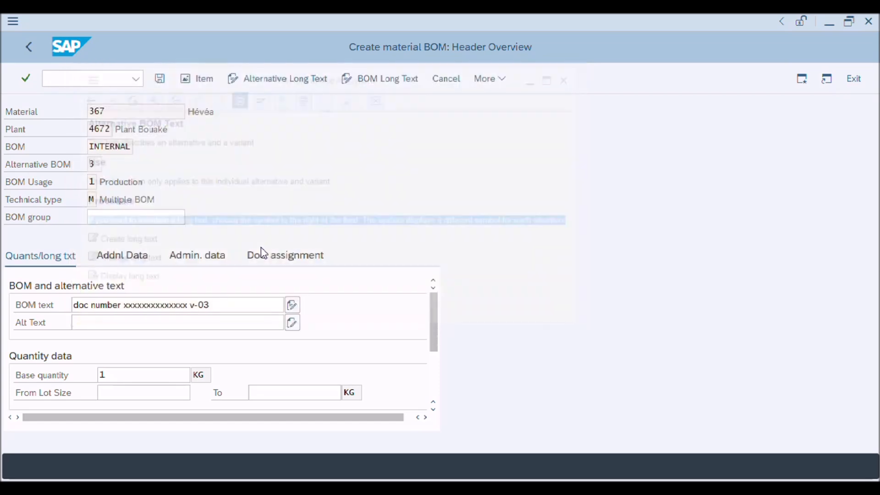
Set the alternative text of the BOM header to "New BOM"
click(174, 318)
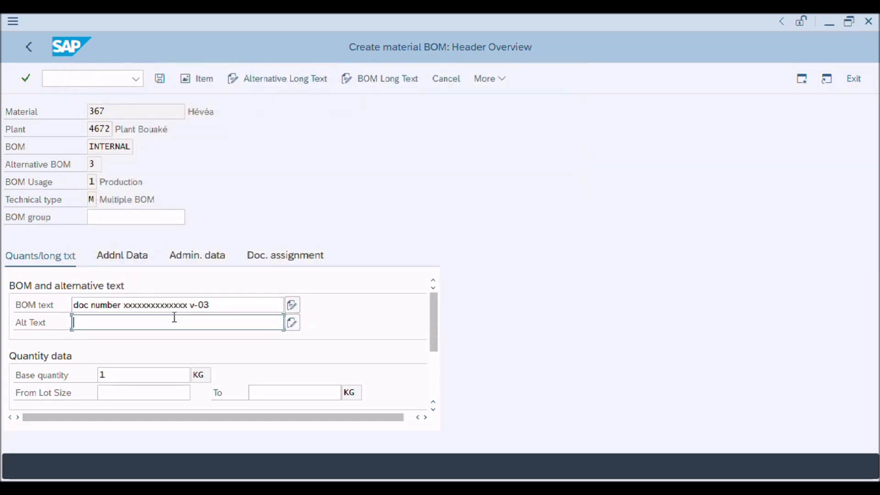
text(new)
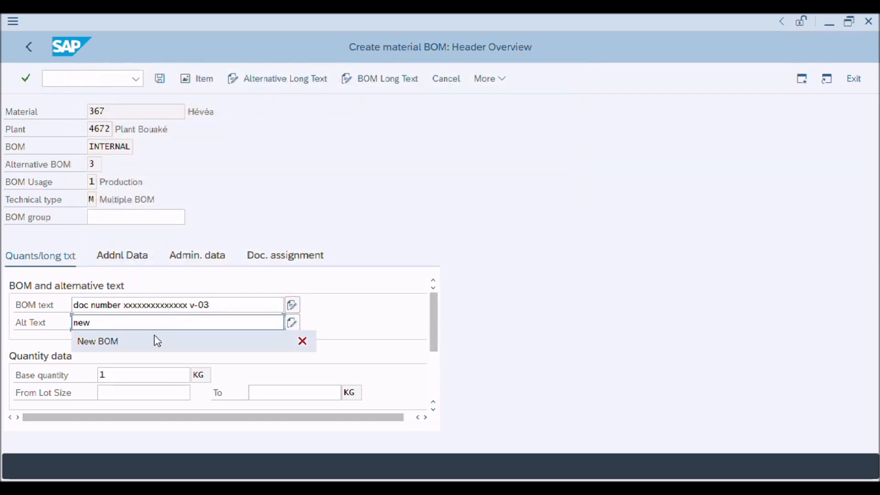
click(155, 344)
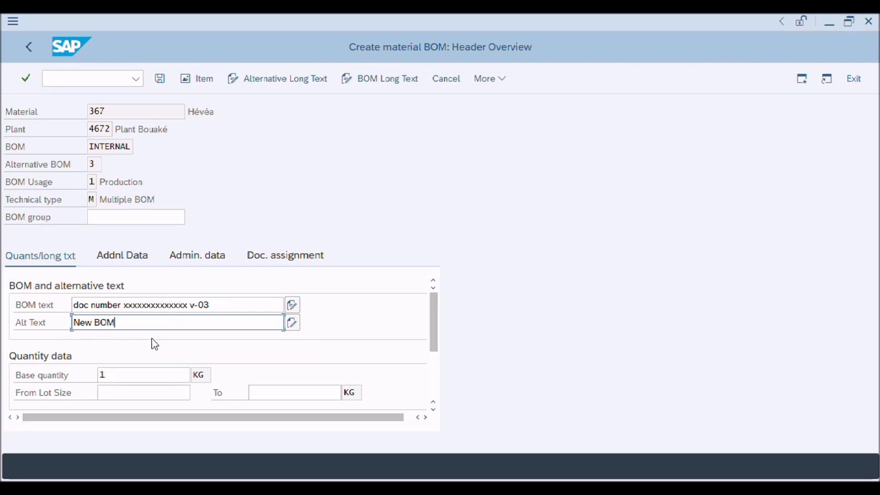
Read the field help for the base quantity, including how a default value is defined, and close it
click(51, 384)
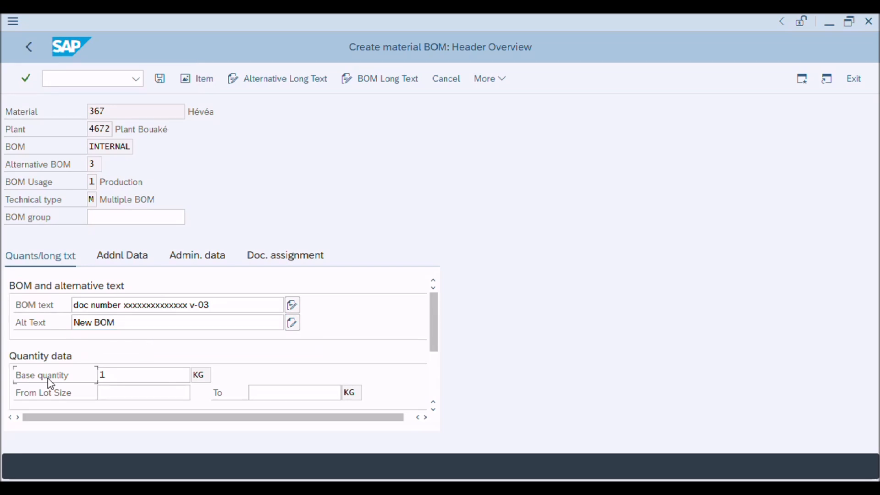
key(F1)
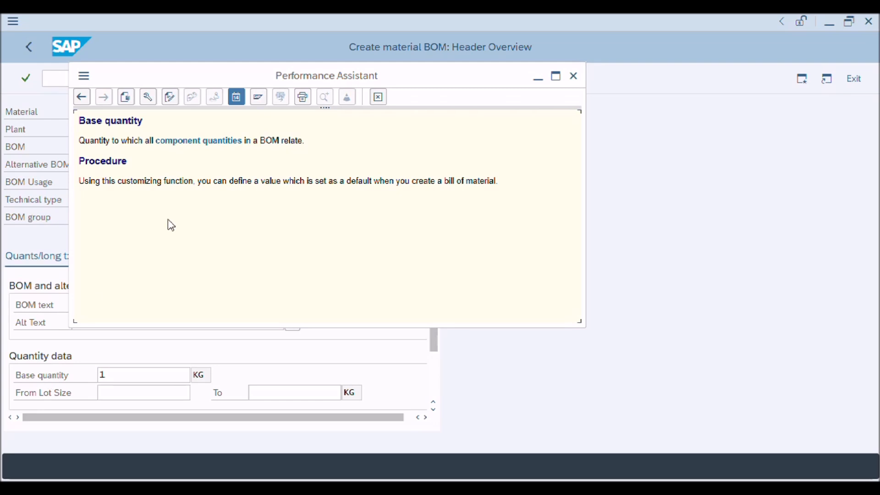
triple_click(221, 179)
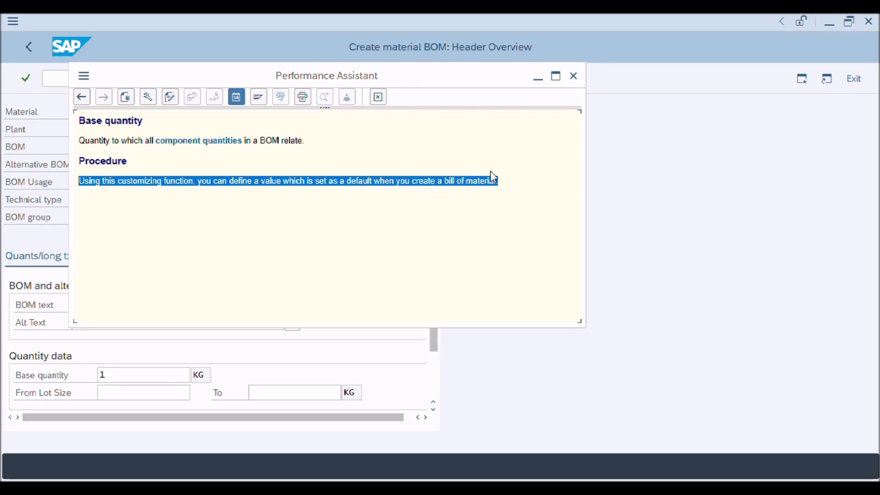
click(574, 77)
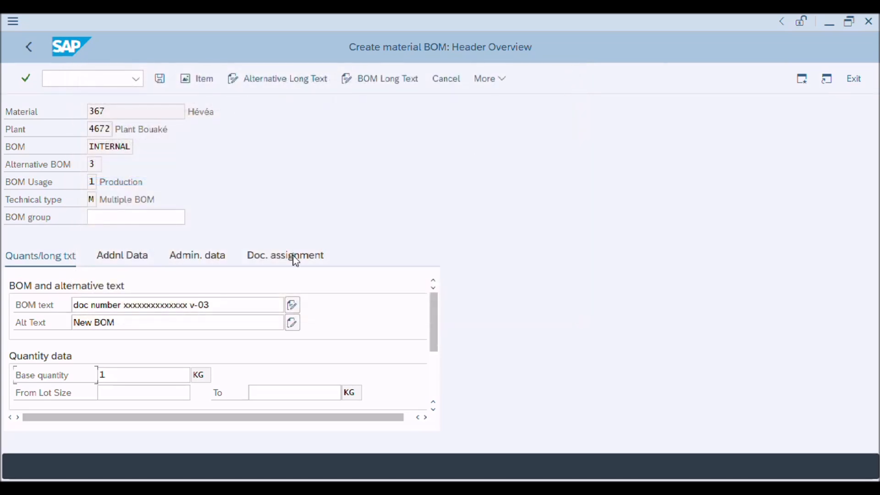
Set the base quantity of the BOM header to 50 KG
click(118, 374)
drag(111, 376, 89, 377)
text(50)
key(Return)
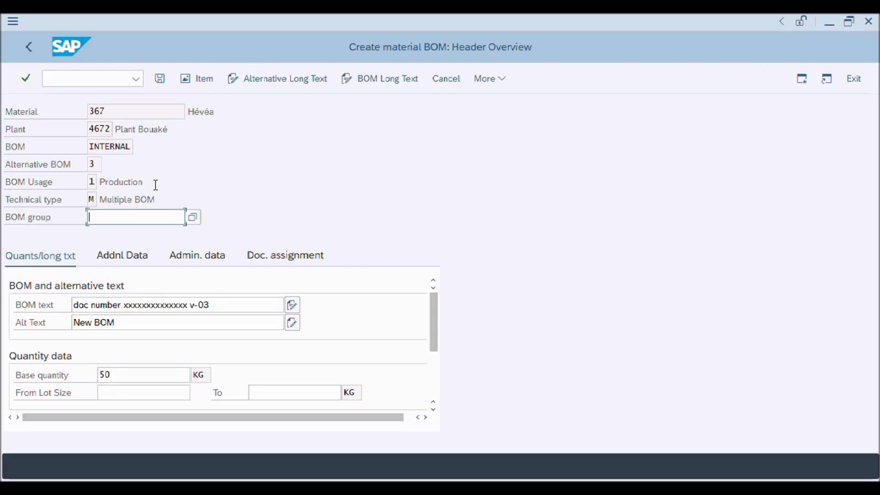
Return to the general item overview and narrow the Component description column so more item columns fit
click(206, 82)
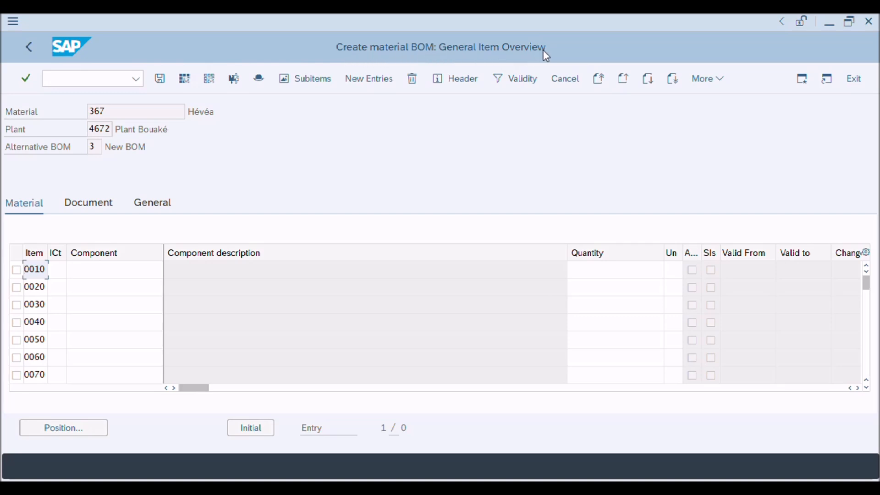
drag(568, 252, 317, 266)
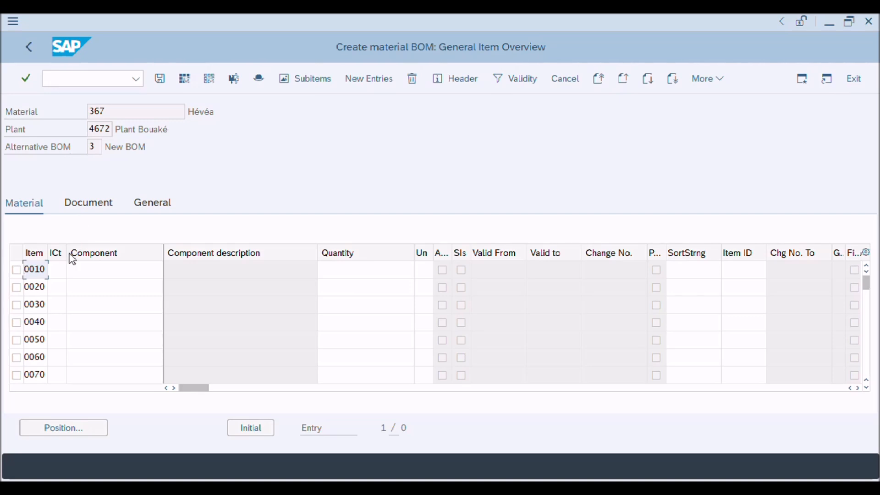
Read the field help for the item category, including the stock item example, and close it
click(59, 267)
key(F4)
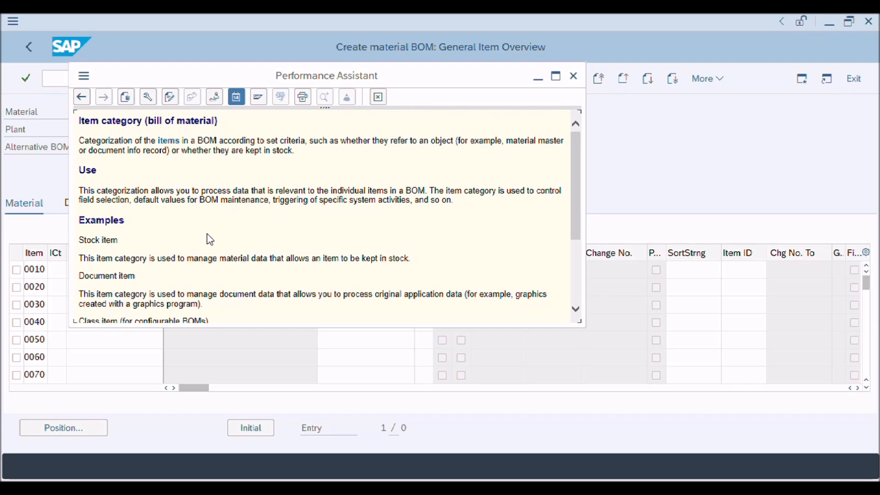
double_click(129, 121)
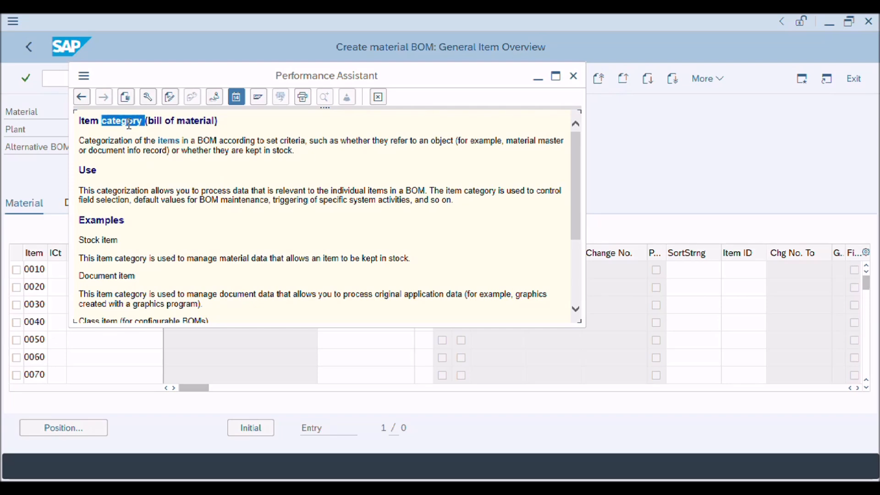
double_click(184, 122)
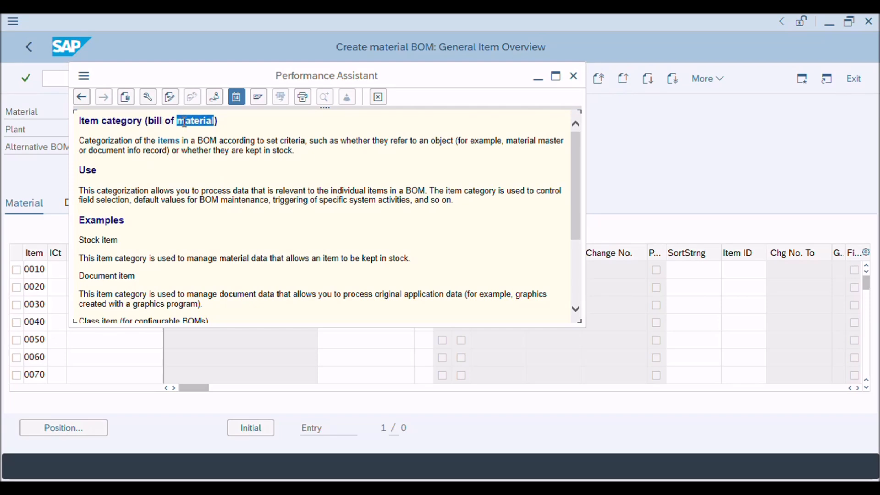
click(248, 124)
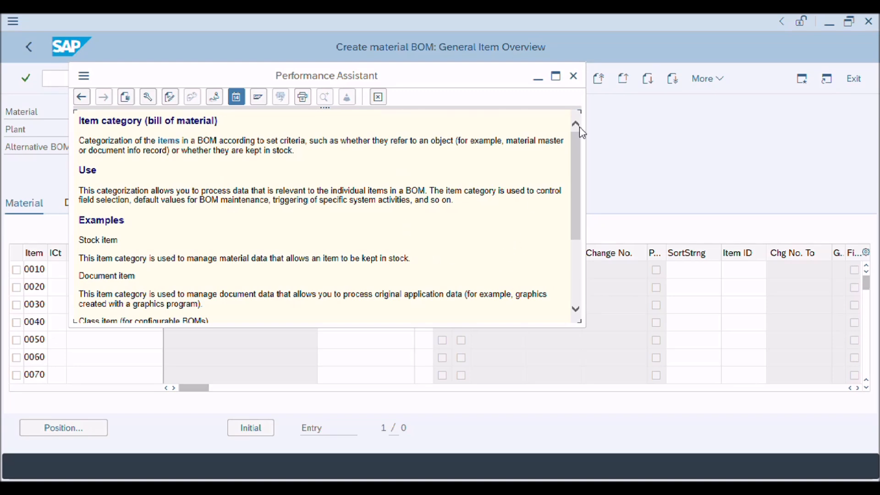
triple_click(110, 236)
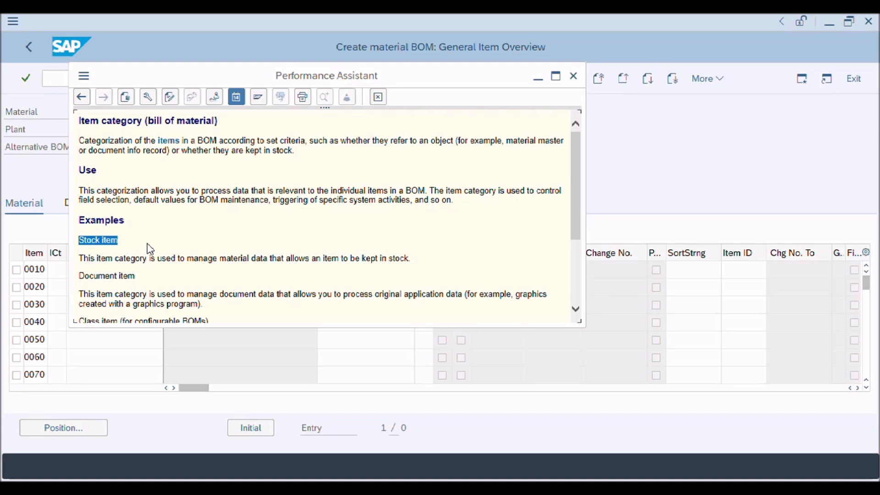
triple_click(200, 256)
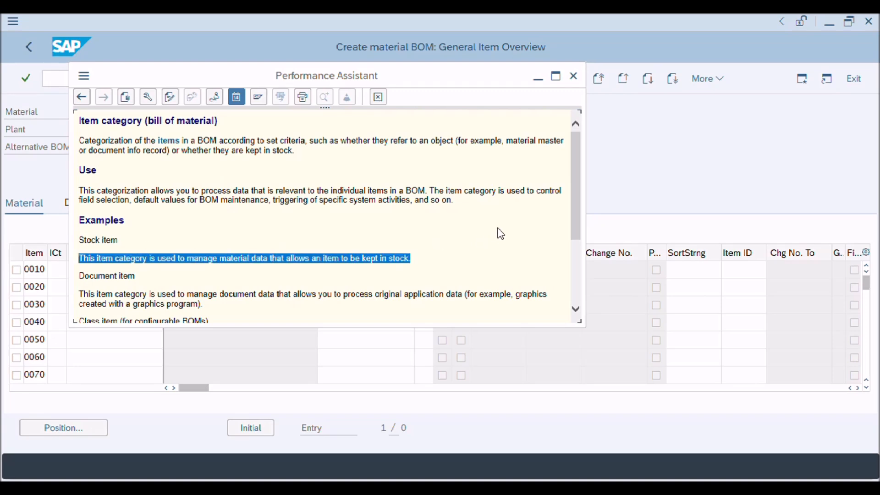
click(574, 77)
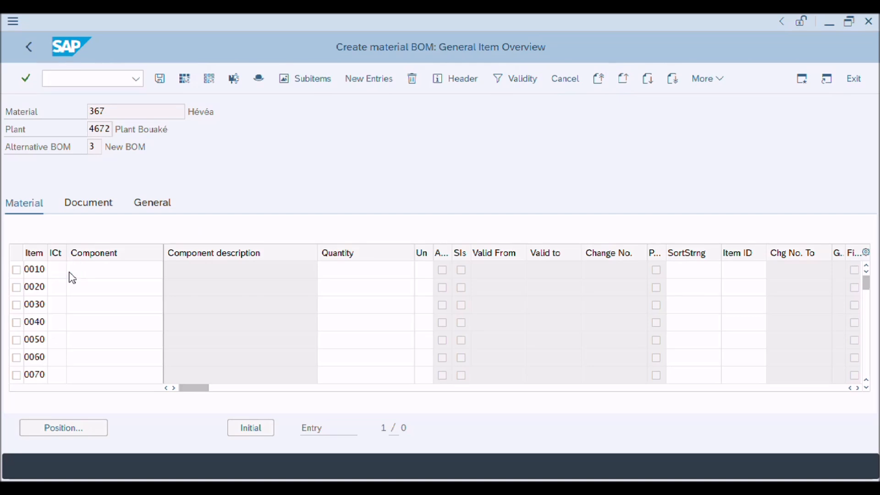
Set the item category of items 0010 through 0040 to L (Stock item)
key(F4)
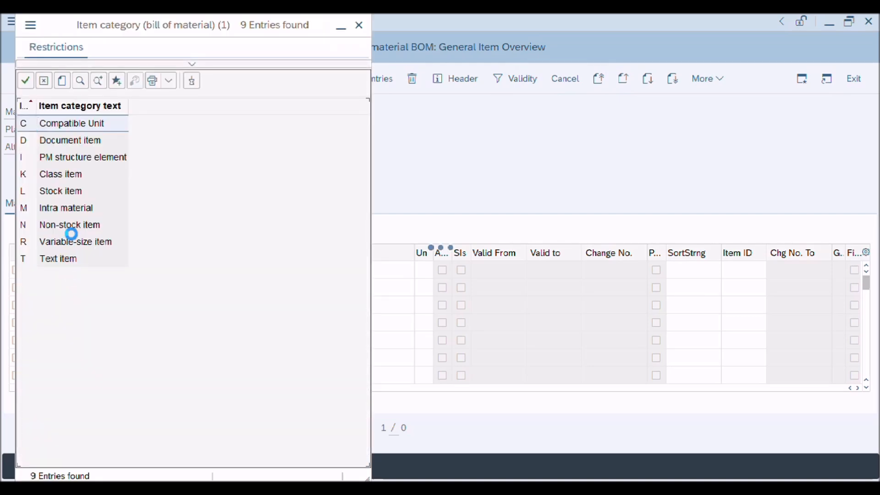
click(62, 191)
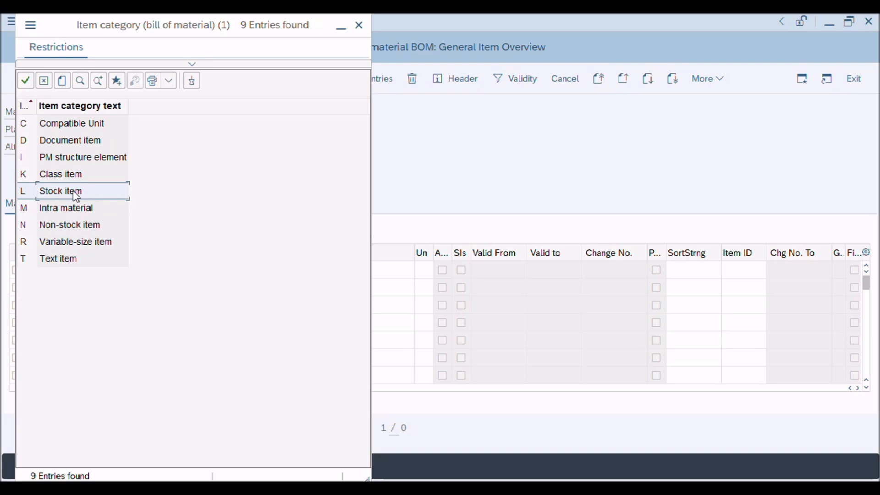
double_click(73, 190)
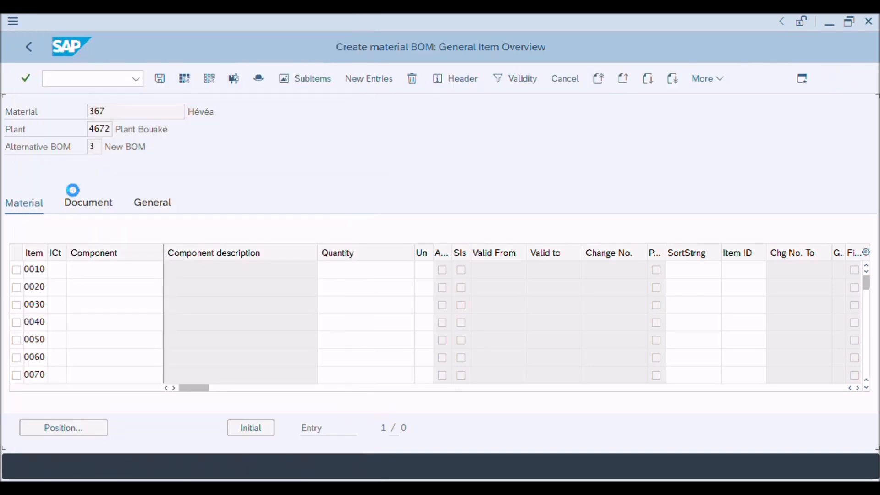
click(60, 288)
text(6)
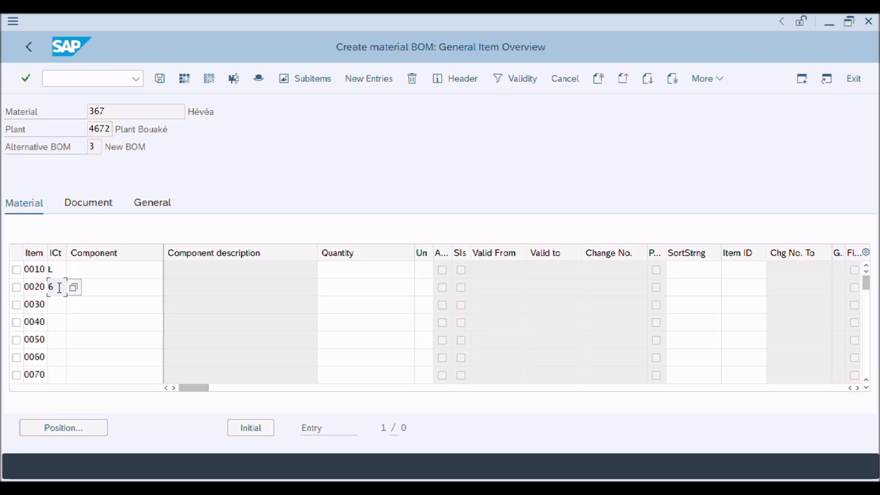
key(BackSpace)
click(60, 304)
click(60, 305)
click(58, 327)
click(56, 327)
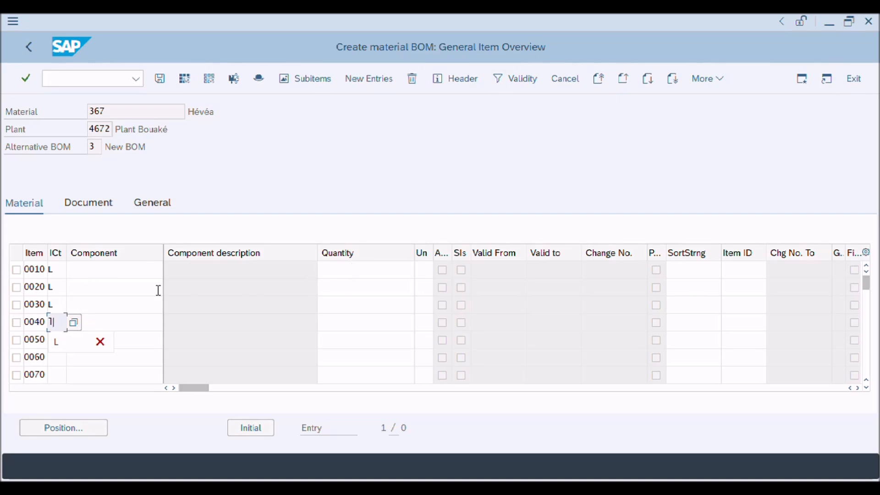
Enter component 82 (PORTE) for item 0010 and component 117 (SAVON) for item 0020
click(133, 271)
text(82)
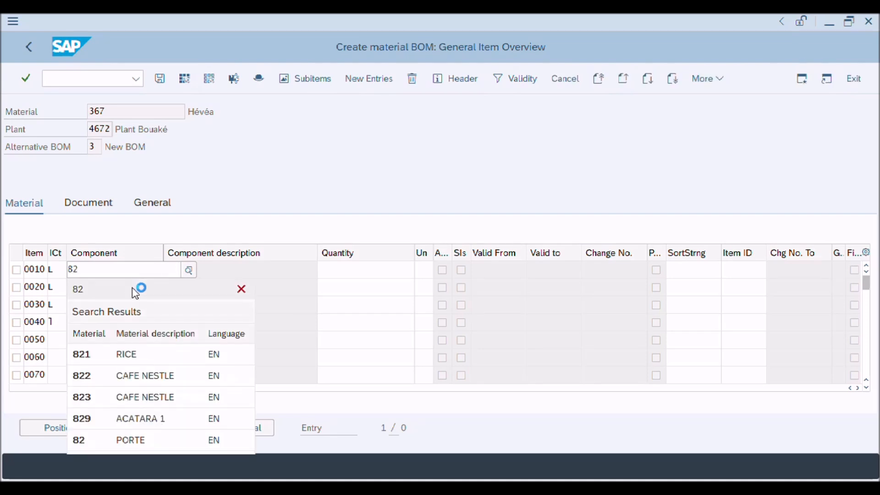
click(90, 440)
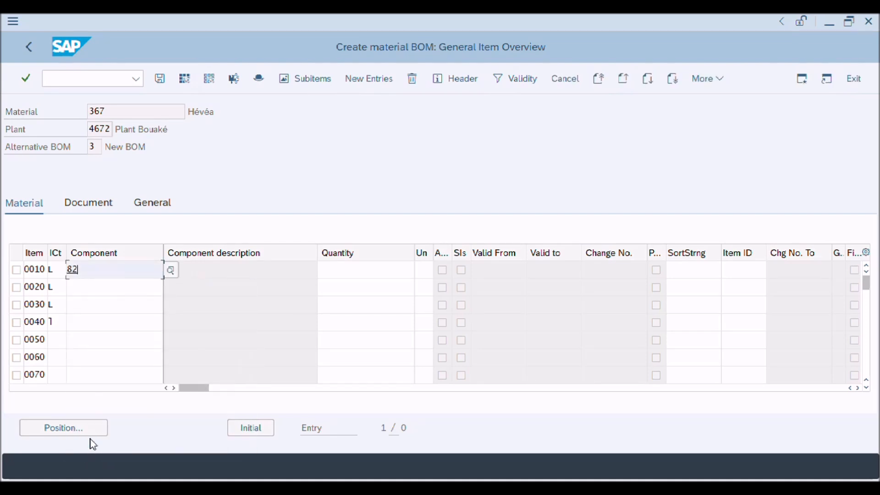
click(119, 285)
text(11)
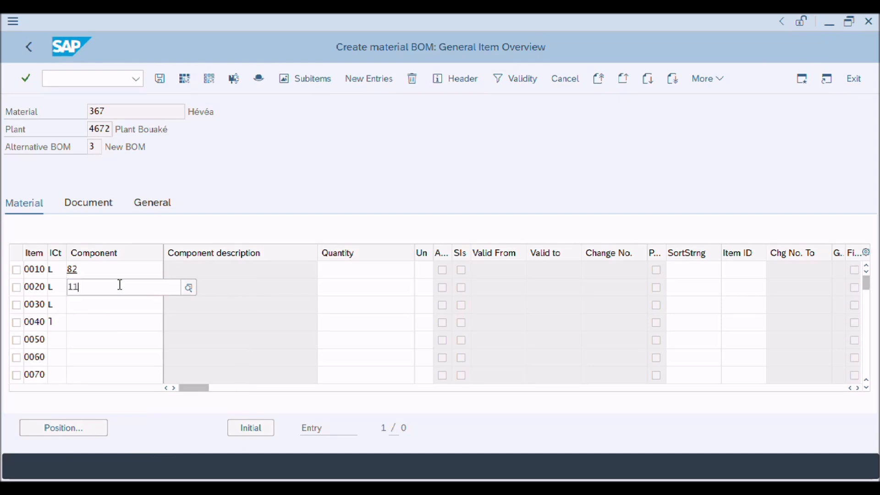
text(7)
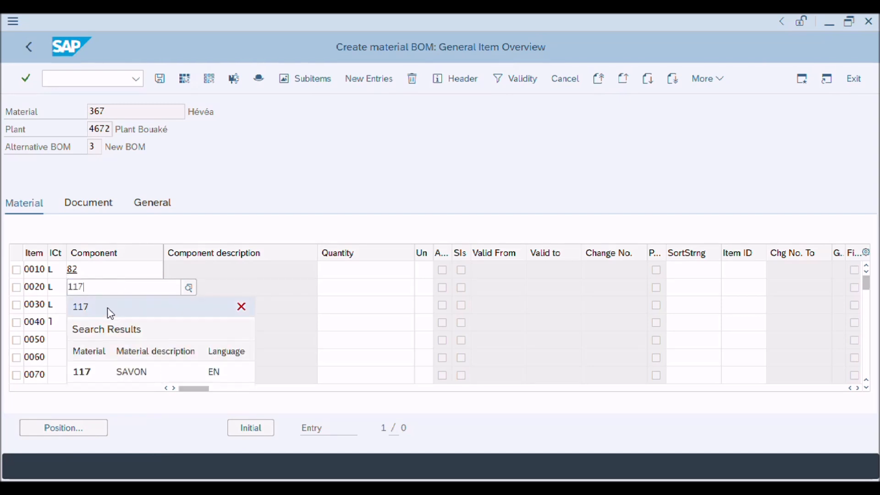
click(93, 374)
Enter component 119 (CARREAUX) for item 0030 and component 121 for item 0040
click(109, 304)
text(119)
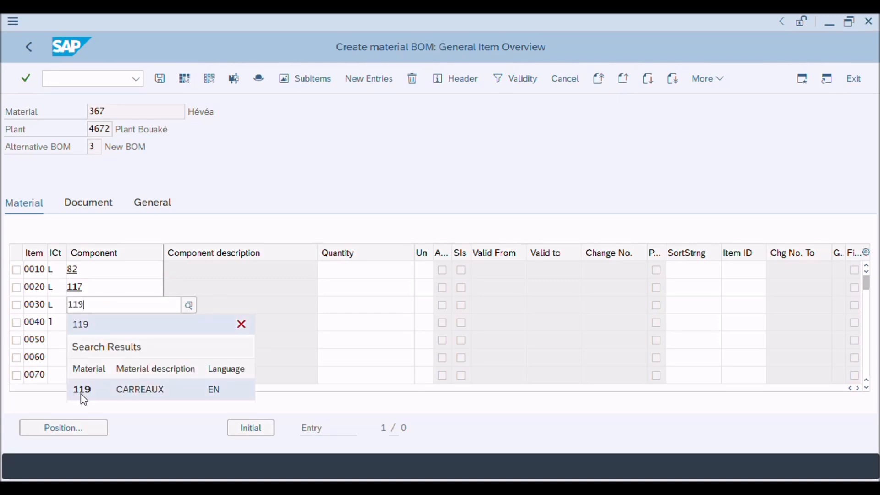
click(80, 393)
click(99, 322)
text(121)
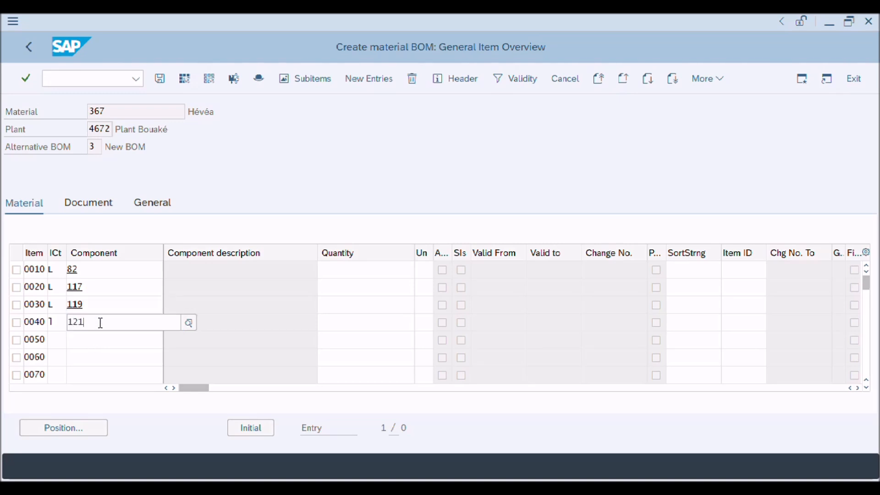
click(89, 403)
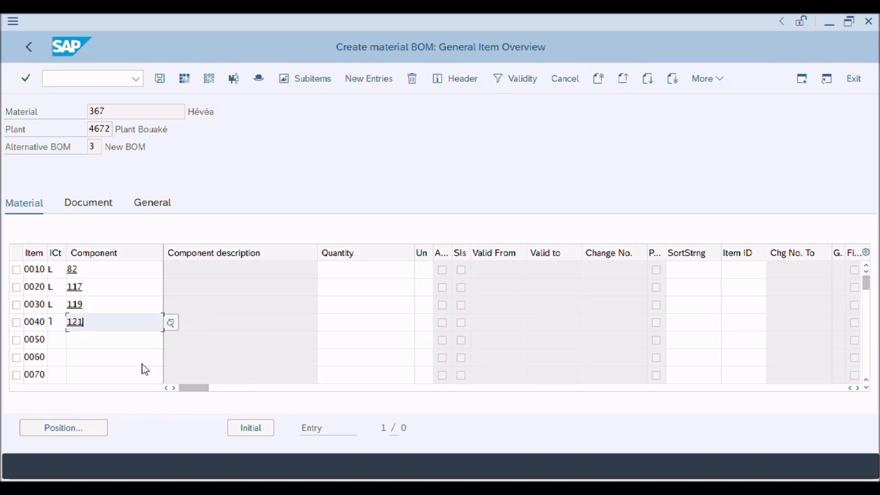
Set the component quantities to 50 for item 0010 and 10 each for items 0020, 0030 and 0040
click(348, 272)
text(50)
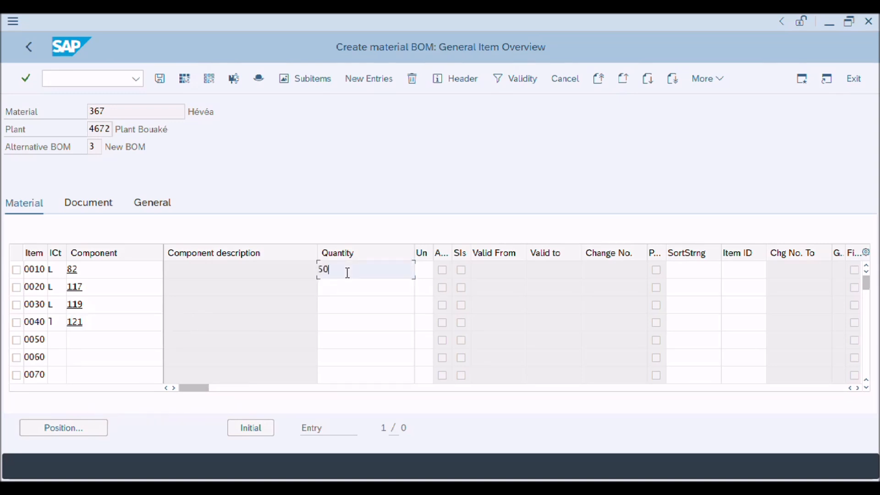
key(Down)
text(10)
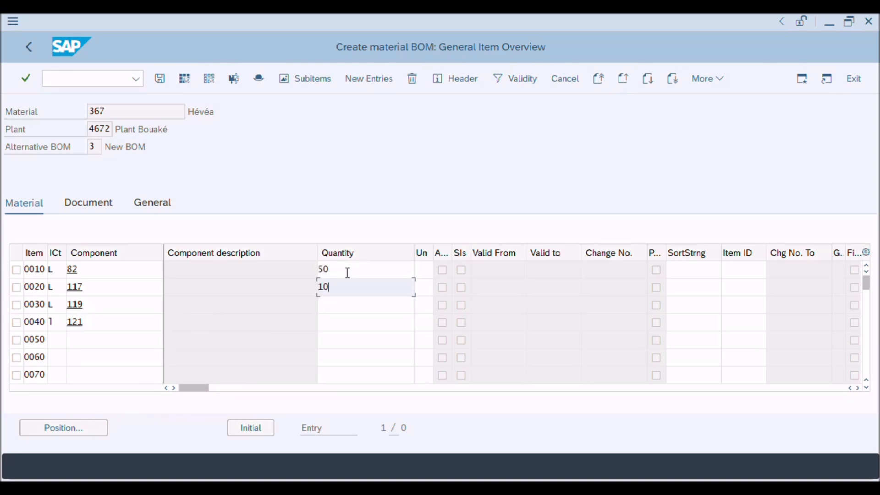
key(Down)
text(10)
key(Down)
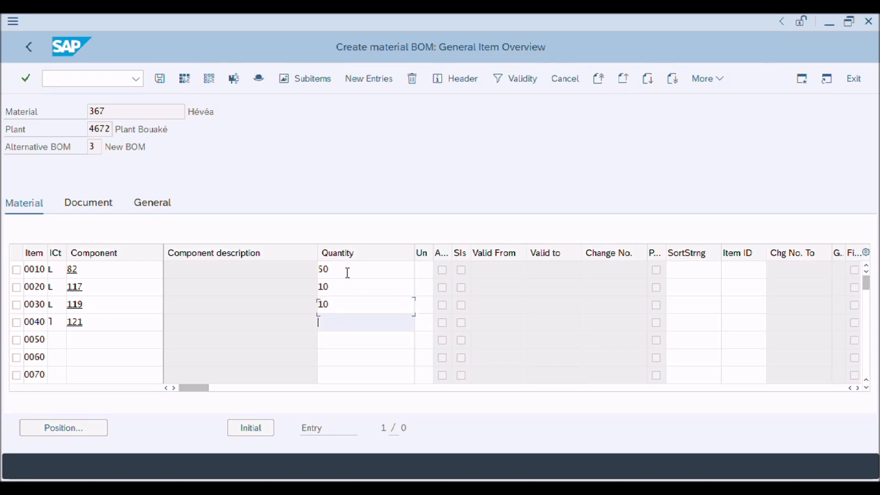
text(10)
Set the unit of measure to PC for item 0010 and KG for items 0020 and 0030
click(424, 271)
text(pc)
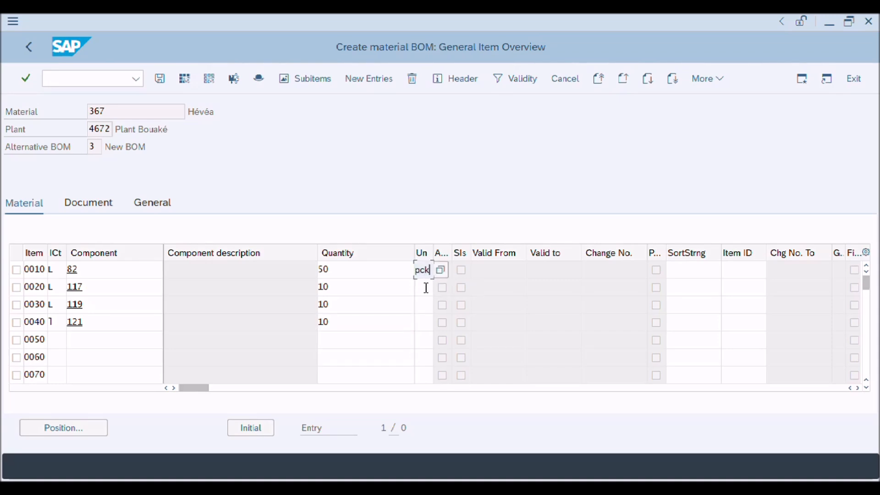
text(k)
key(BackSpace)
click(424, 289)
text(kg)
click(426, 307)
text(kg)
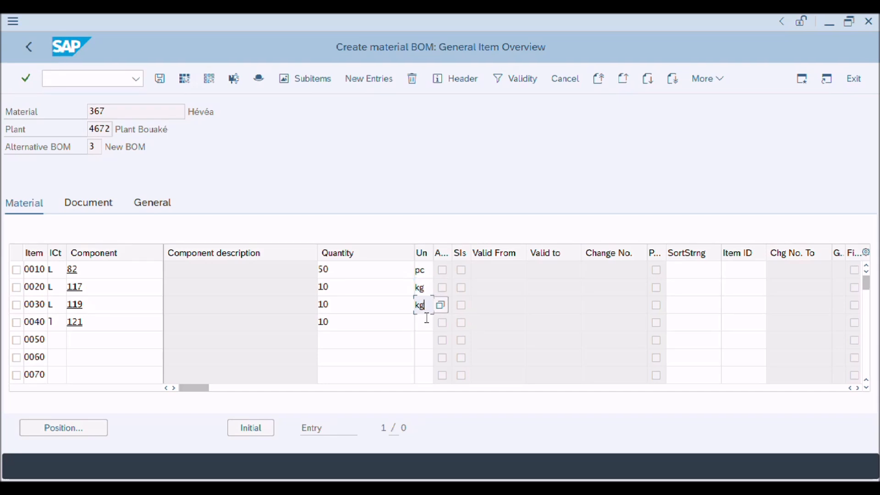
Set the unit of measure of item 0040 to KG and confirm the four item entries
click(427, 325)
text(k)
key(BackSpace)
text(pc)
key(BackSpace)
text(kg)
key(Return)
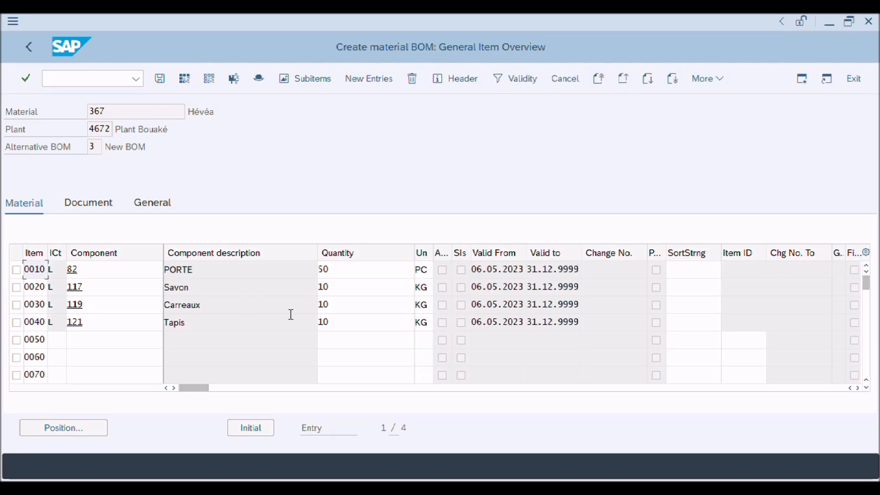
Add item 0050 with item category N (Non-stock item) and component 10000030
click(59, 340)
key(F4)
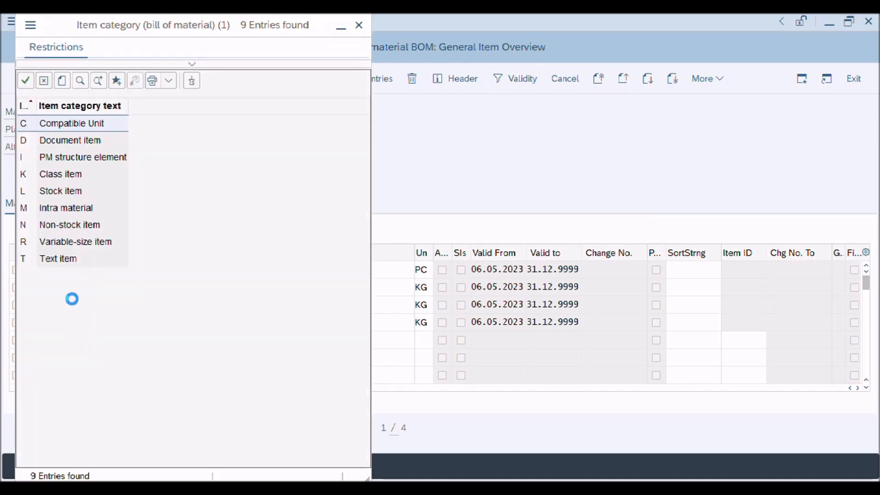
double_click(64, 228)
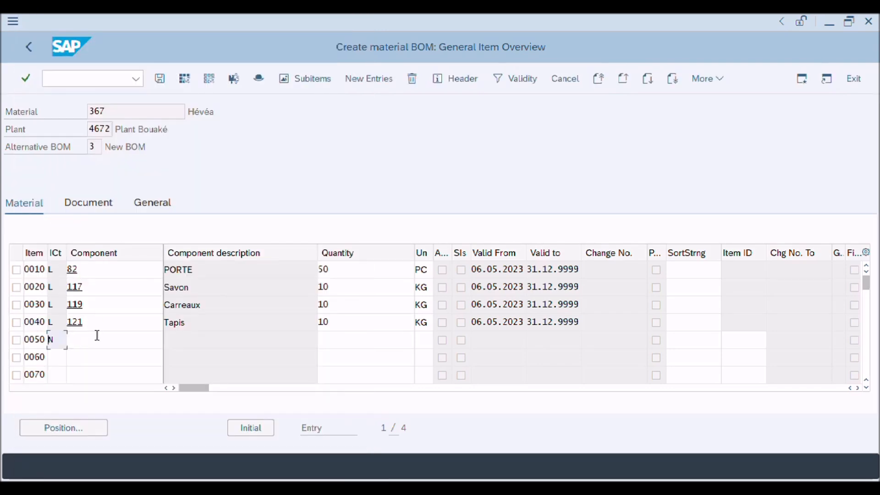
click(101, 339)
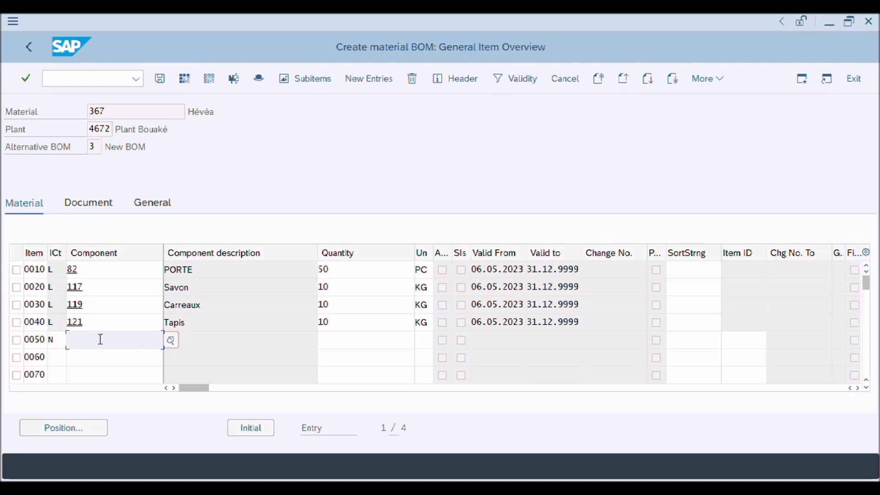
text(100)
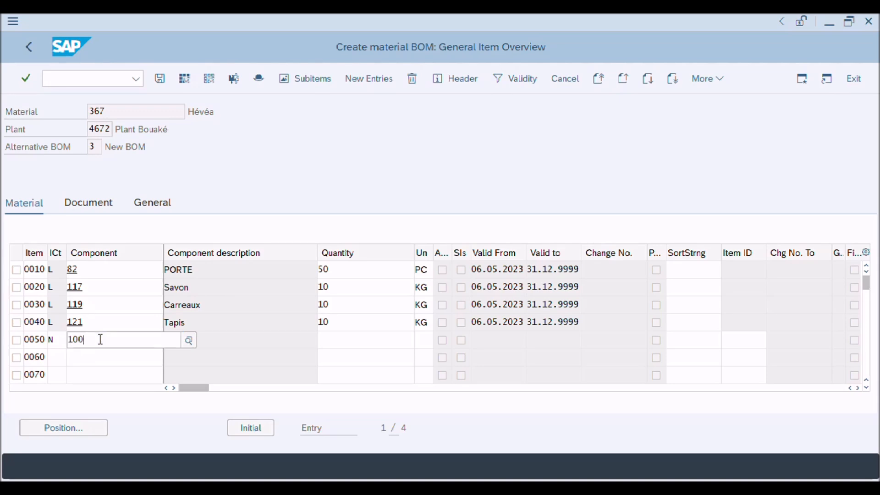
text(00030)
click(102, 406)
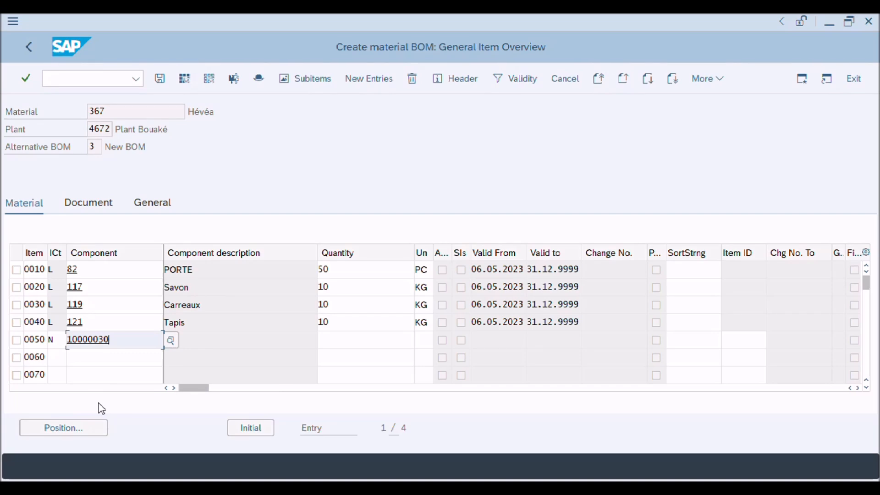
Try to enter a quantity of 5 KG for item 0050 and confirm the entry
click(361, 343)
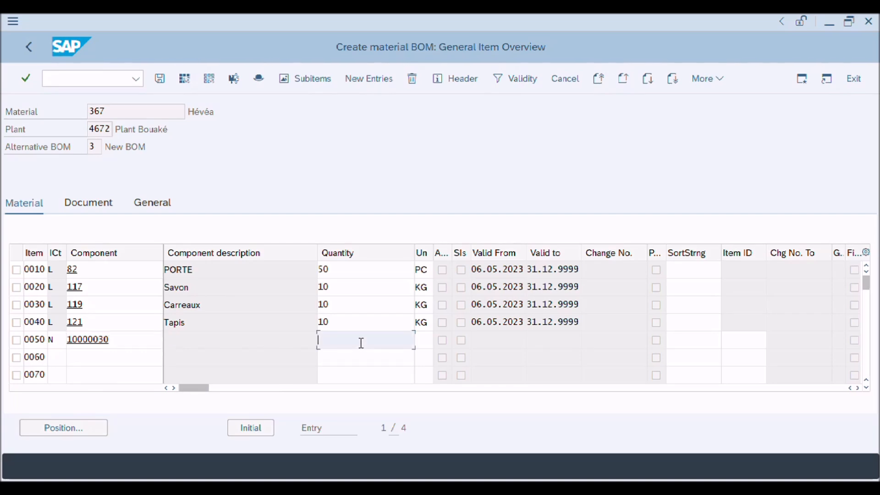
text(5)
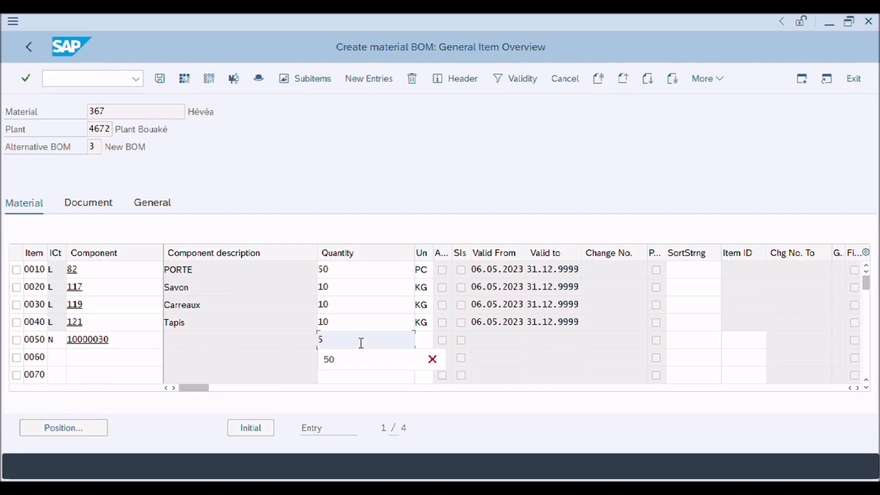
click(427, 341)
text(k)
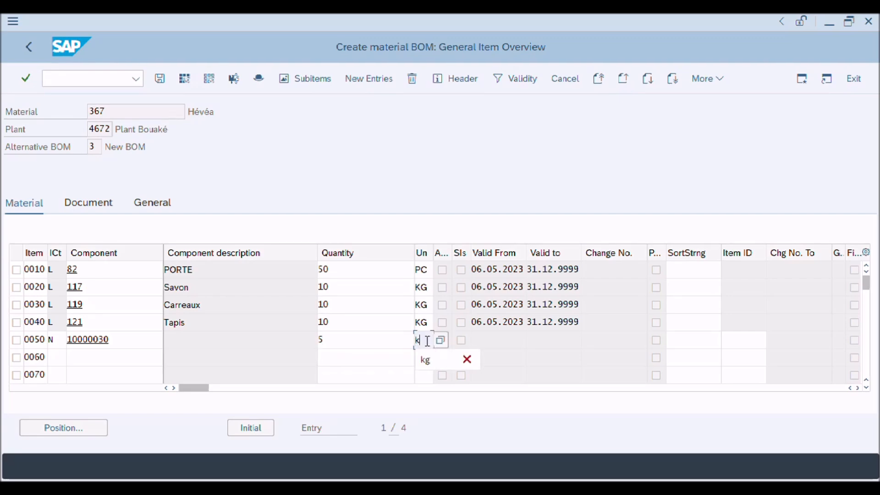
text(g)
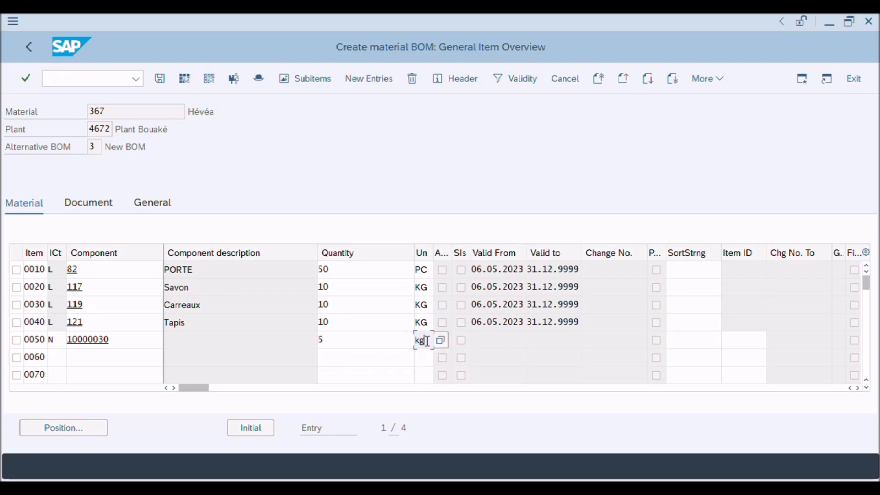
key(Return)
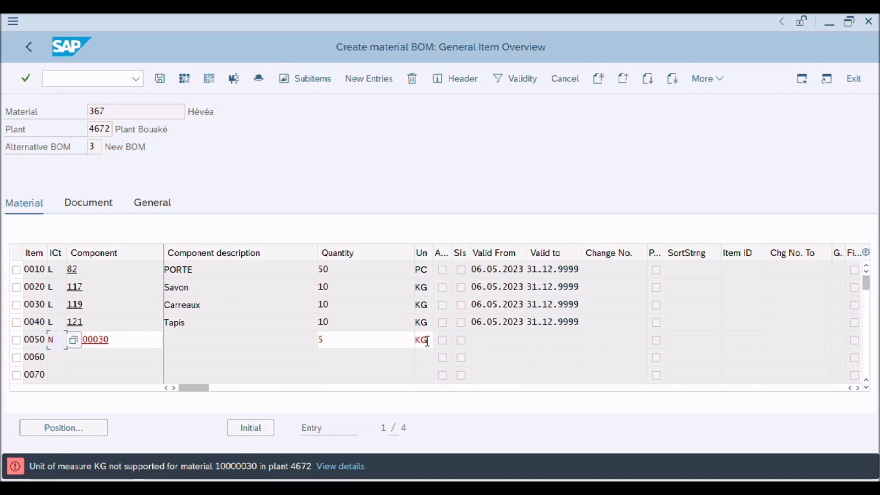
Set the unit of measure of item 0050 to PC and confirm the entry
click(427, 342)
key(BackSpace)
key(BackSpace)
text(pc)
key(Return)
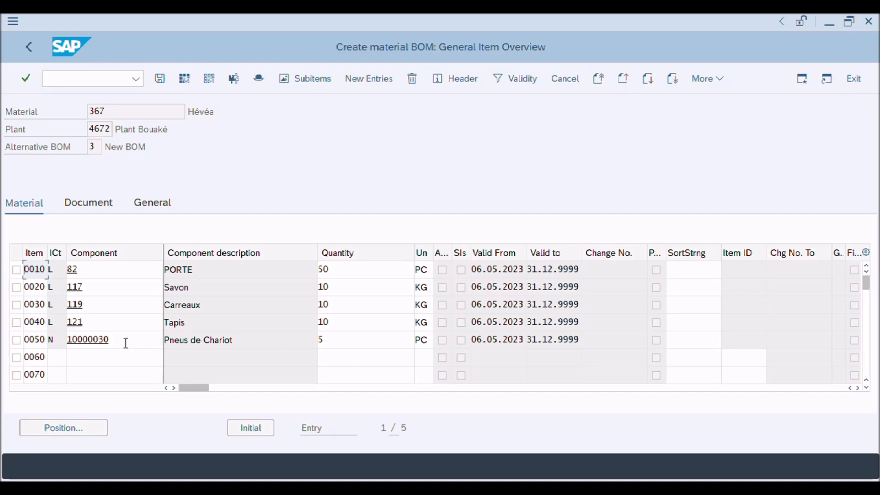
Open the status details of item 0050 and read the field help for its costing relevancy indicator
double_click(178, 341)
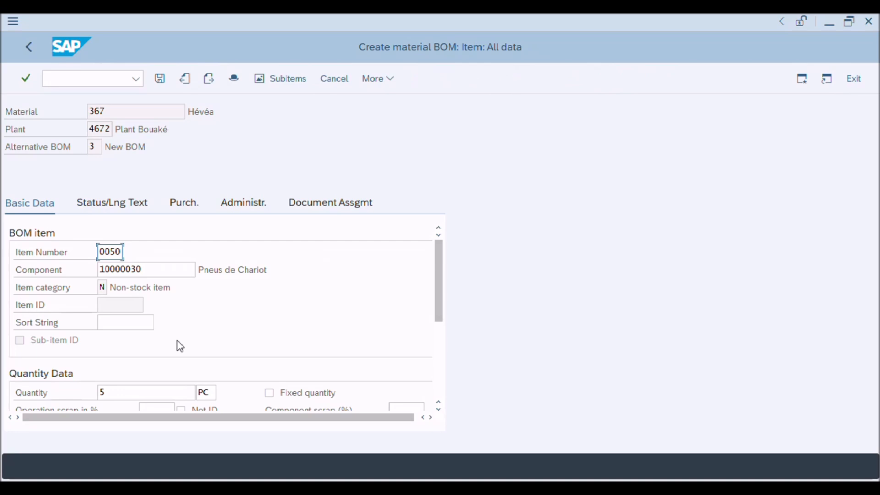
click(113, 204)
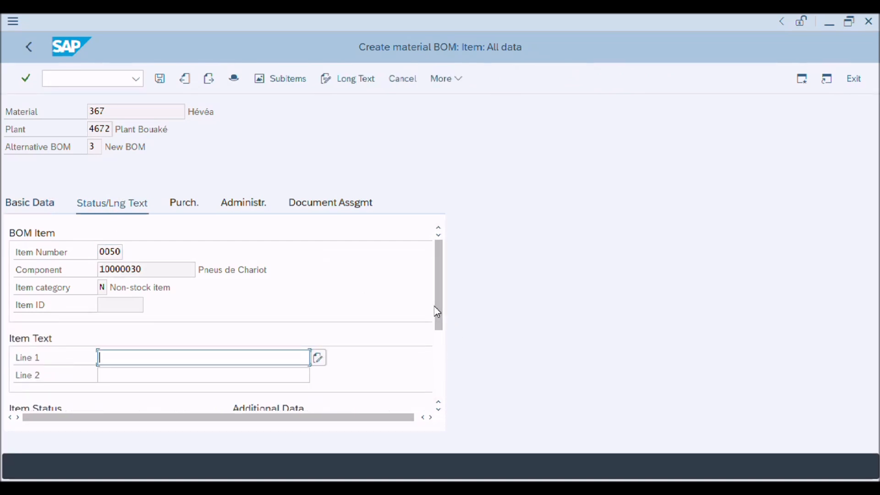
drag(439, 308, 439, 384)
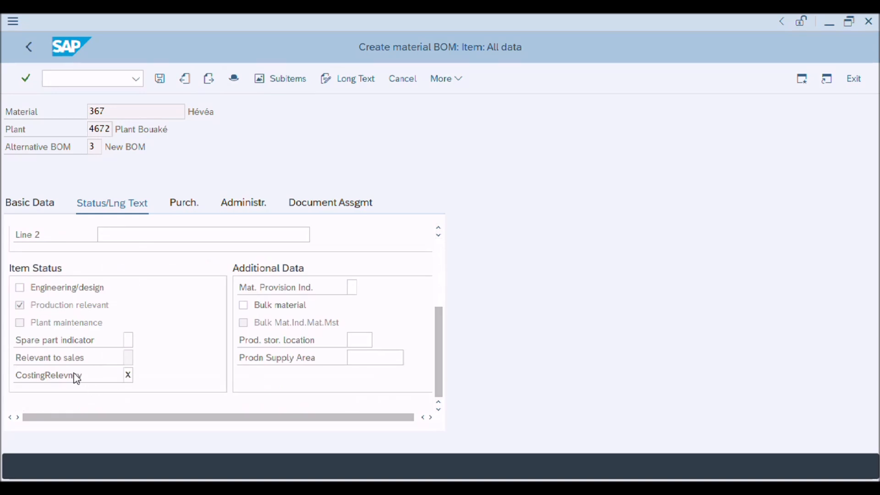
key(F1)
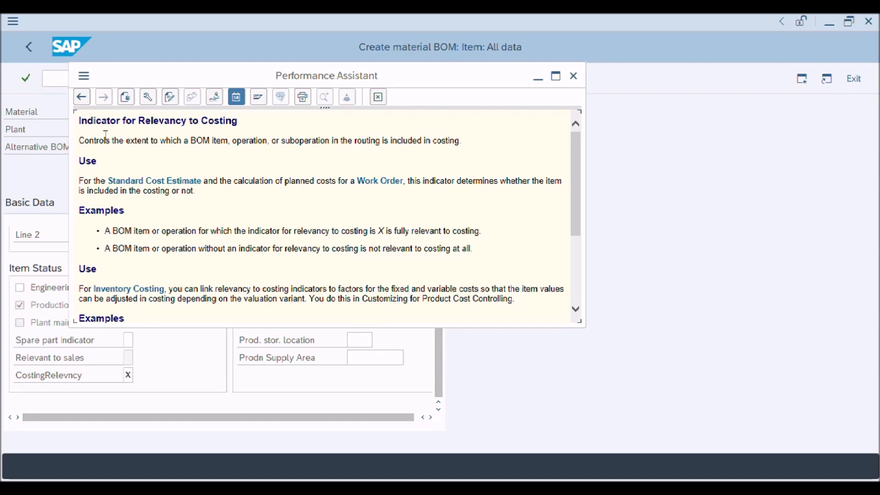
click(574, 77)
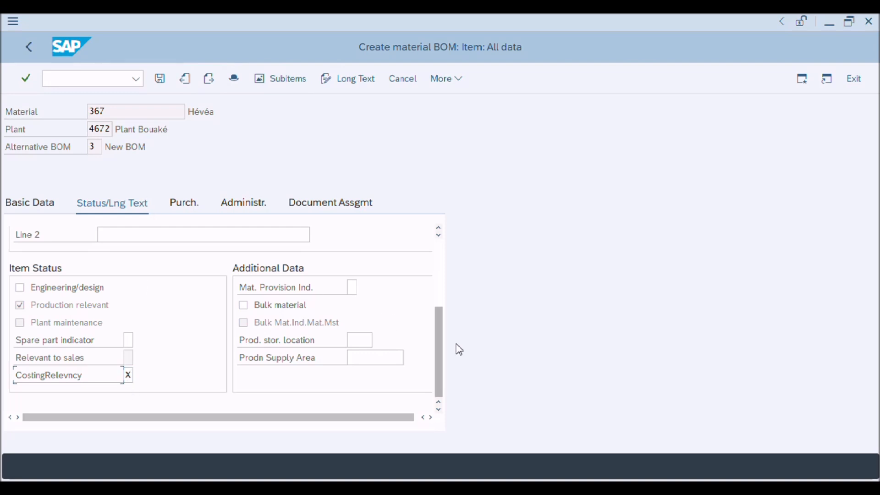
Set the costing relevancy of item 0050 to Not Relevant to Costing and return to the item overview
click(129, 375)
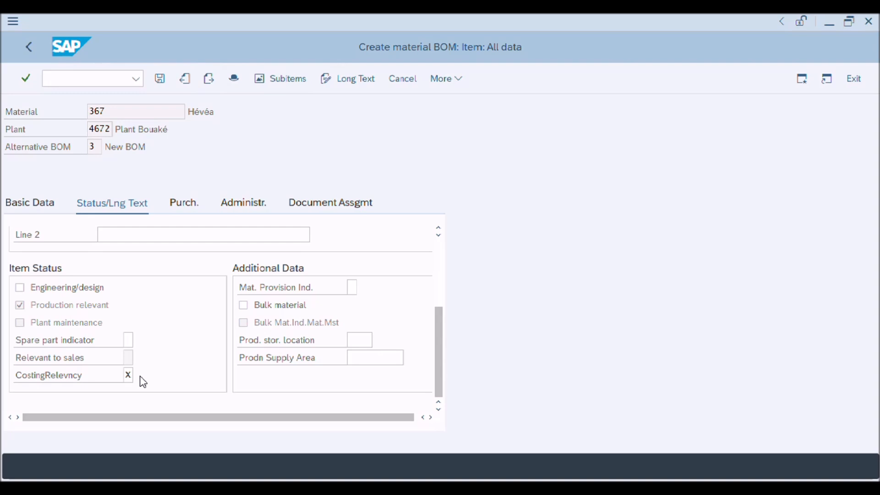
key(F4)
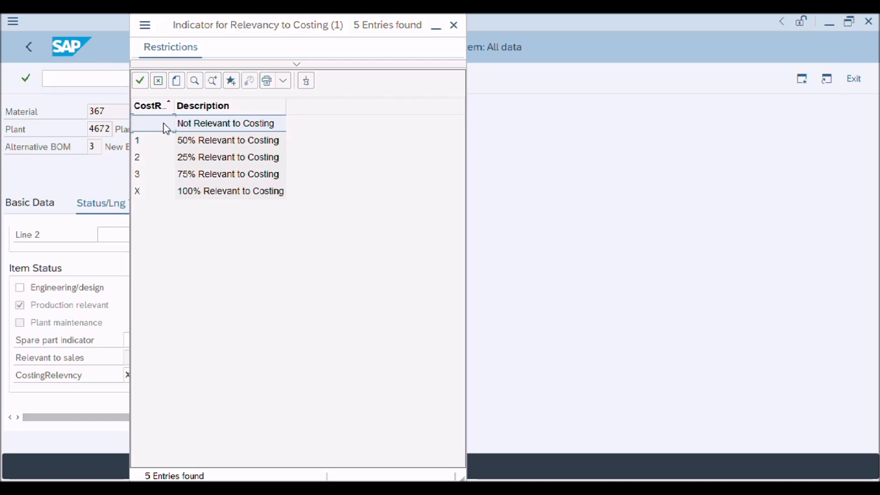
double_click(190, 123)
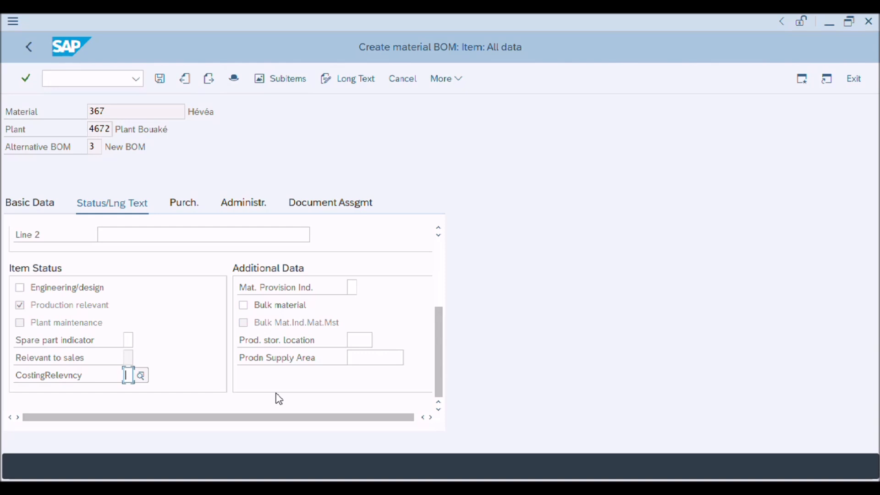
drag(439, 315, 440, 241)
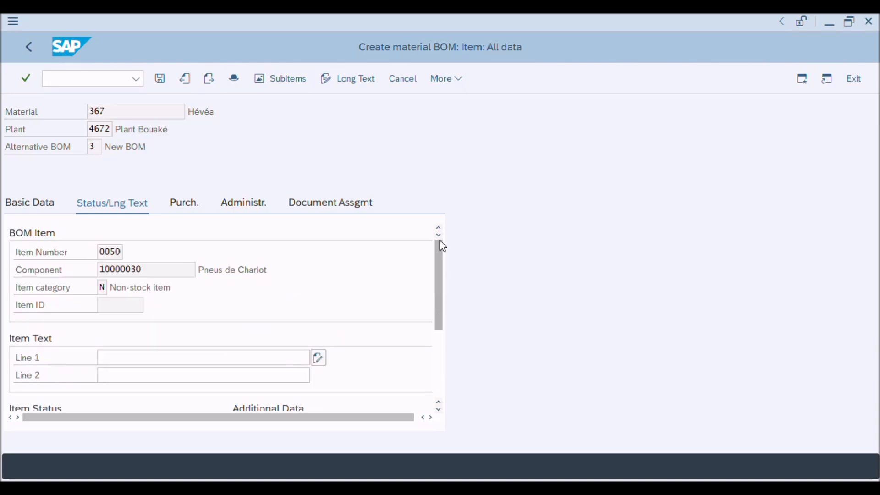
double_click(134, 290)
double_click(152, 288)
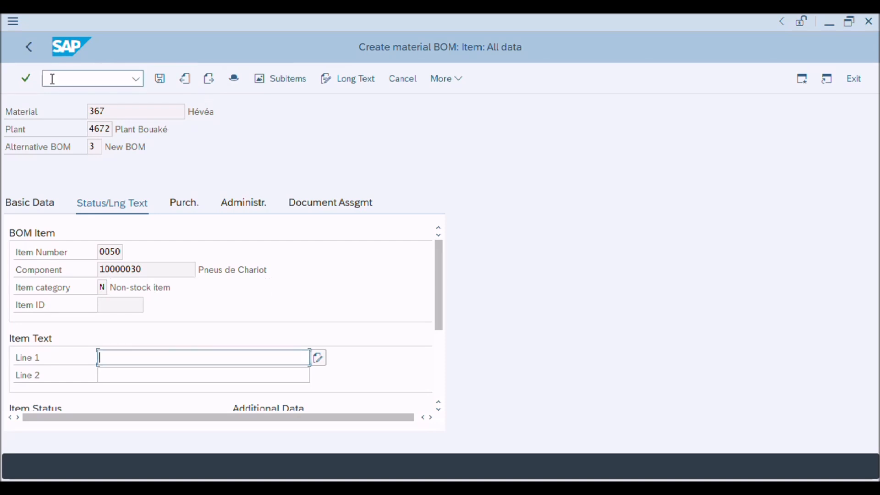
click(31, 48)
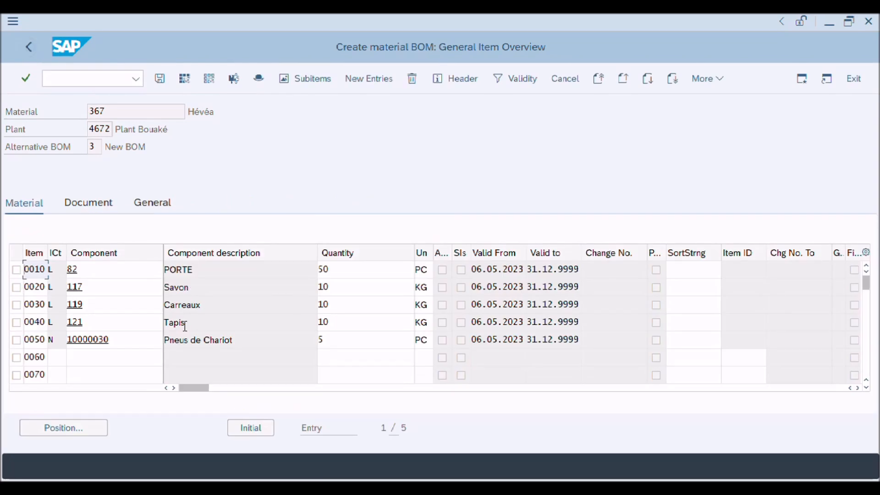
Examine the item category, costing relevancy and available costing indicators of item 0040, leaving its value as is, and return to the item overview
double_click(179, 322)
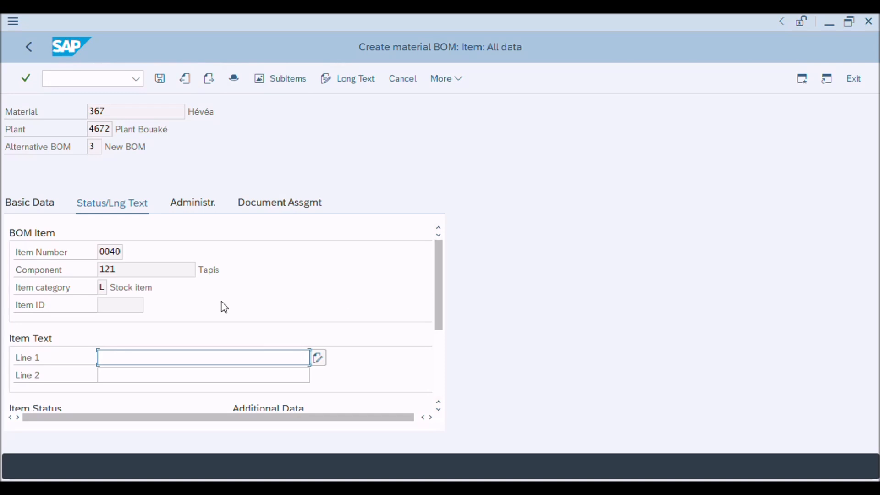
click(143, 287)
drag(143, 287, 123, 290)
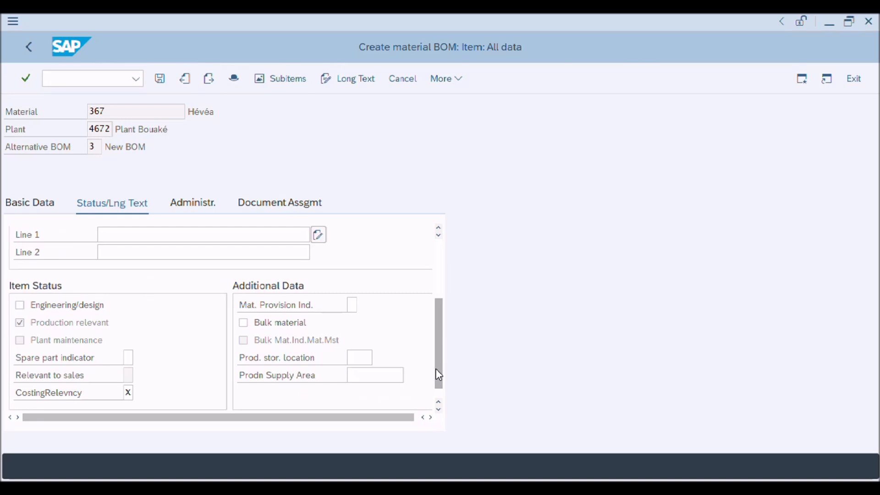
click(129, 393)
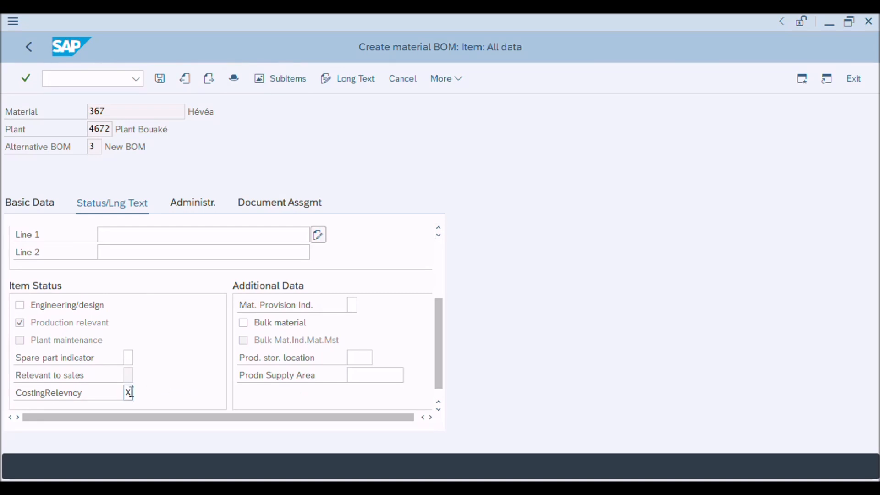
click(131, 394)
click(143, 394)
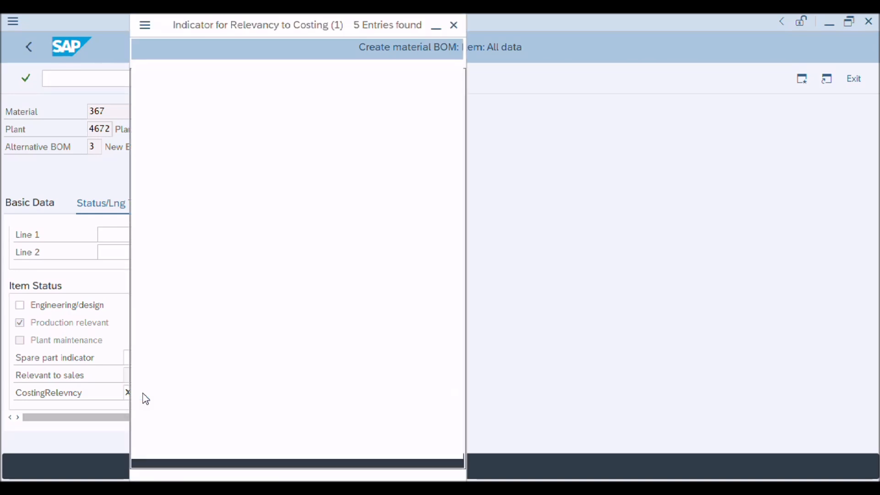
click(202, 192)
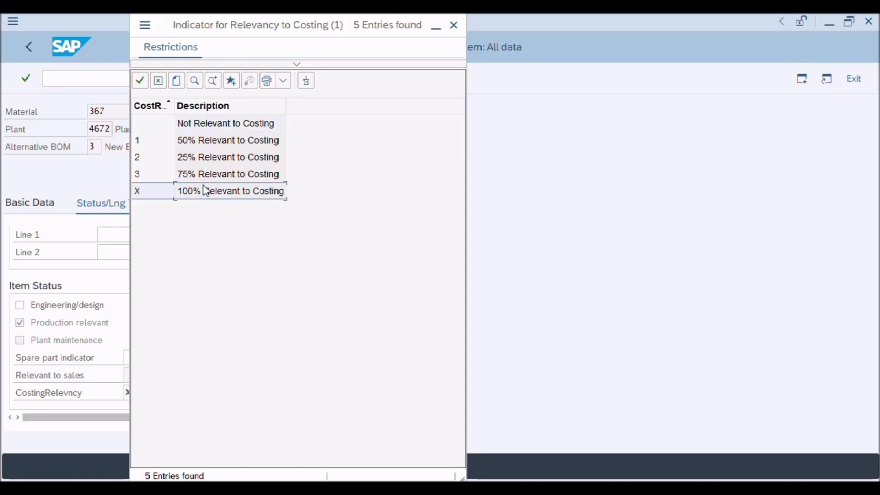
click(455, 26)
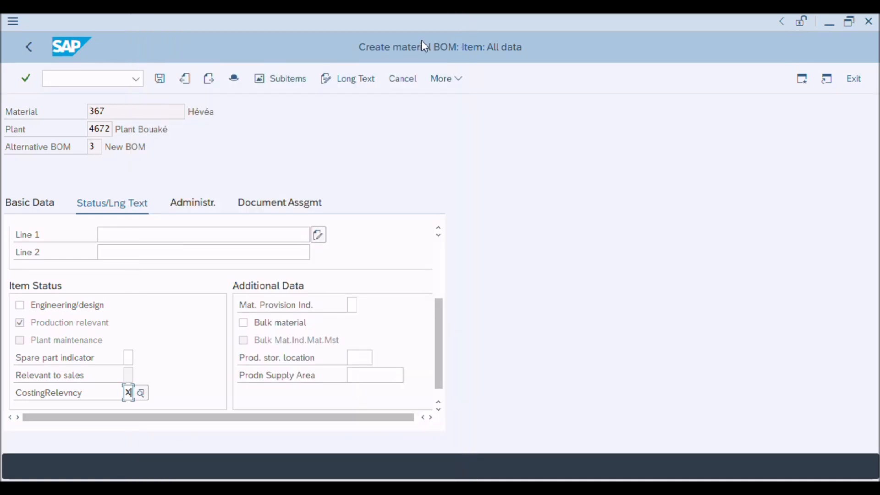
click(26, 48)
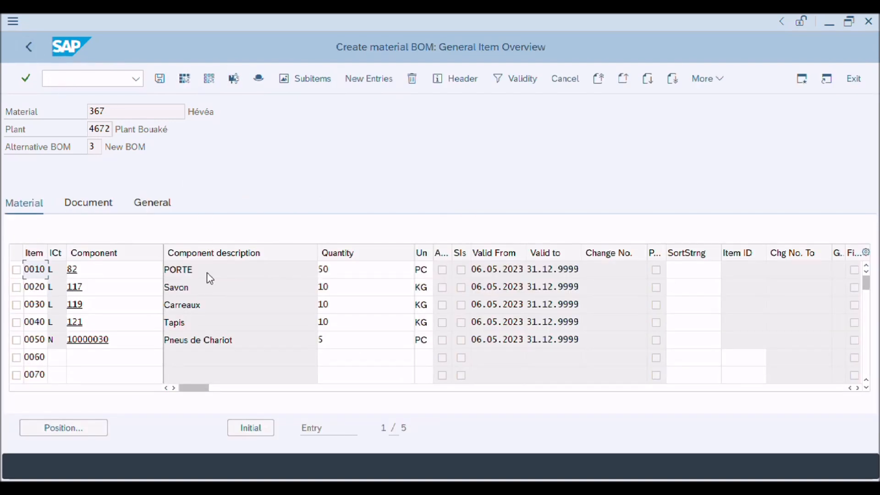
Check the costing relevancy of item 0020 and its field help, and return to the item overview
double_click(185, 290)
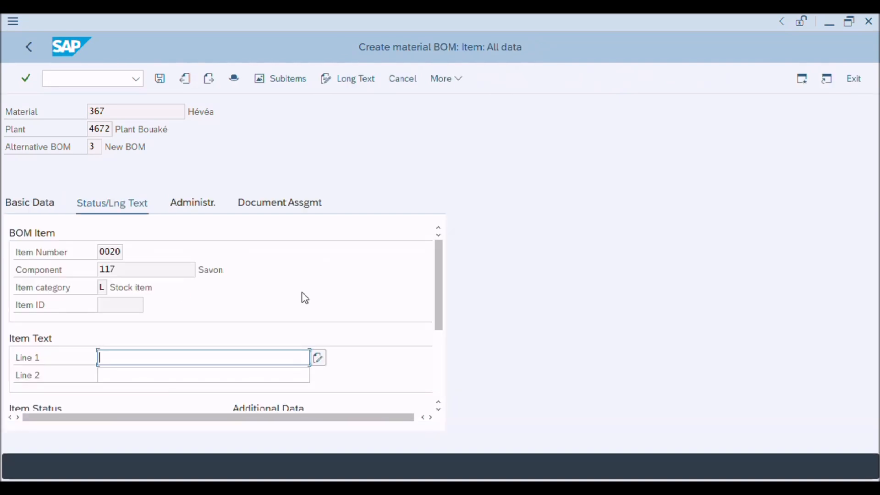
drag(440, 294, 436, 370)
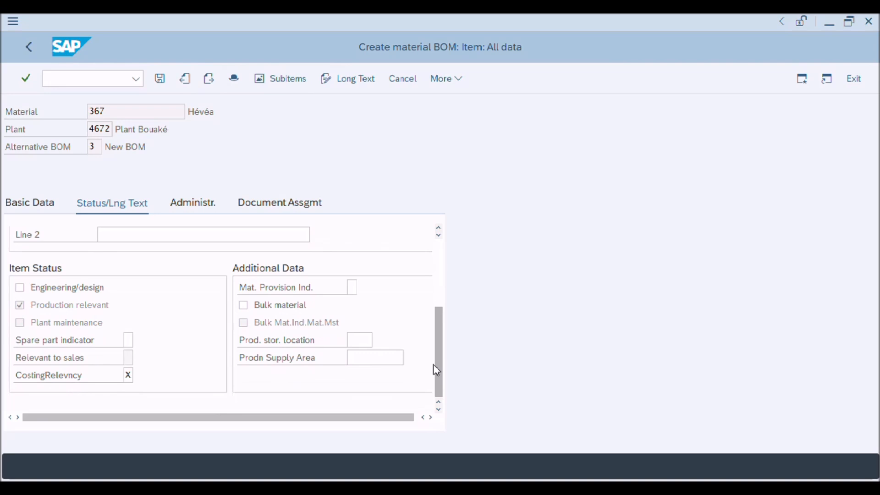
click(72, 375)
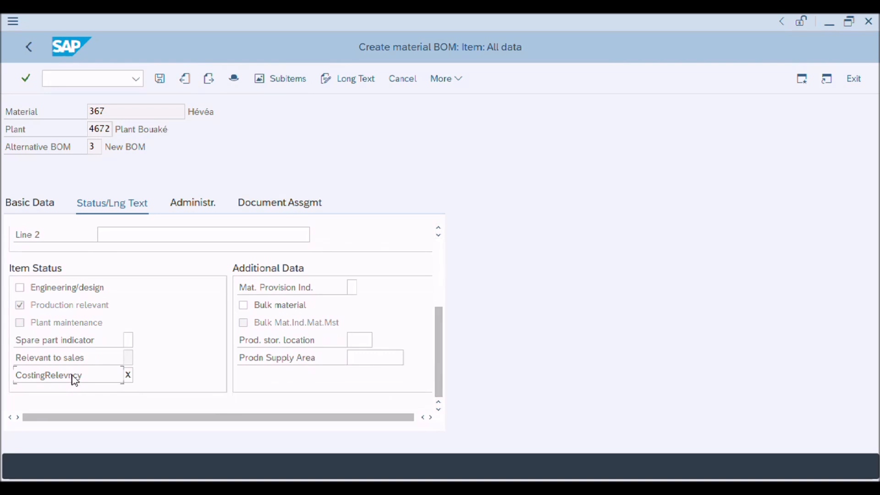
key(F1)
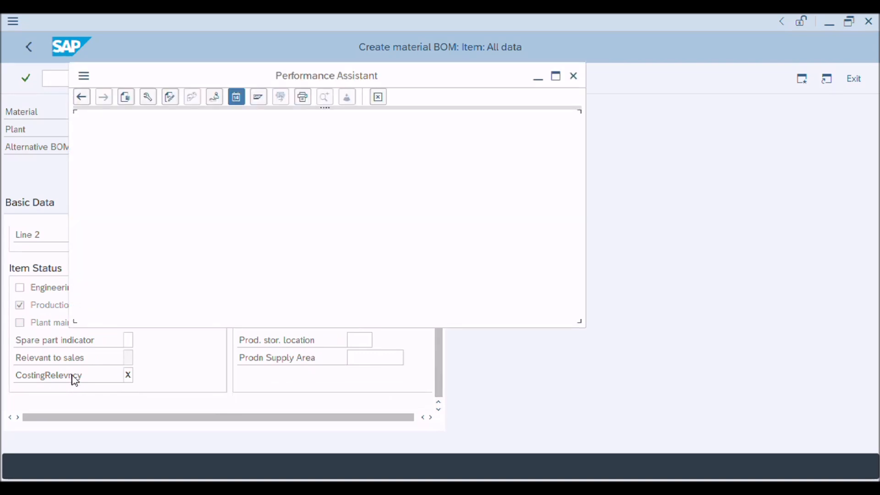
click(575, 73)
click(27, 53)
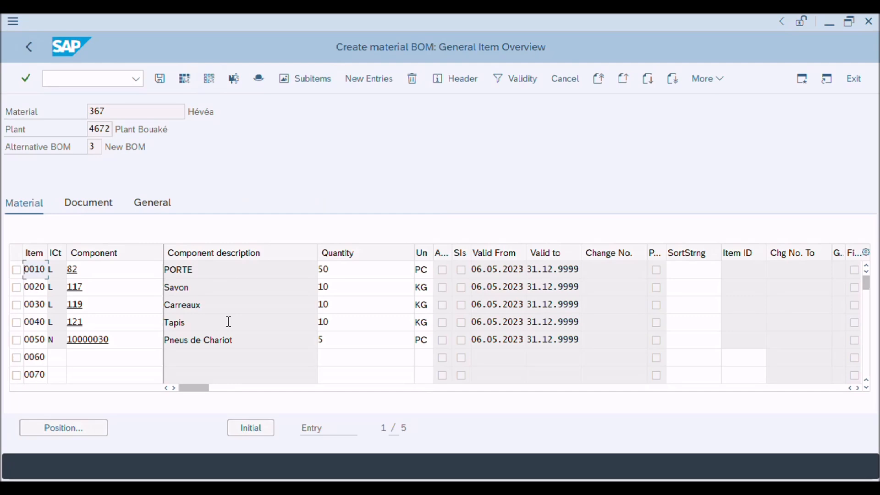
Open the BOM header overview, check the BOM long text, and save the BOM
click(343, 336)
click(348, 320)
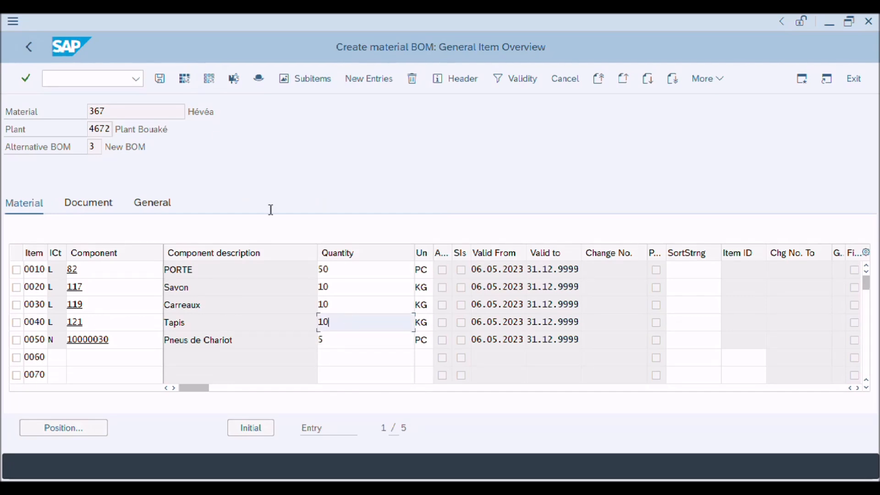
click(260, 81)
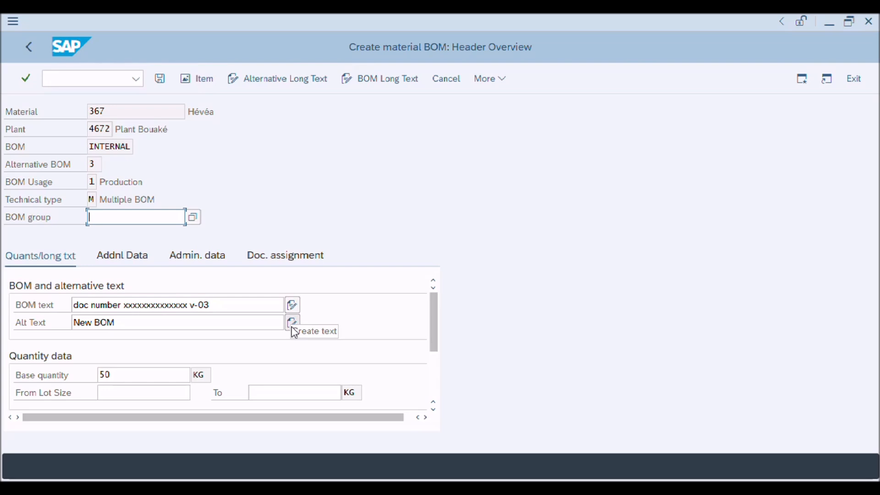
click(293, 308)
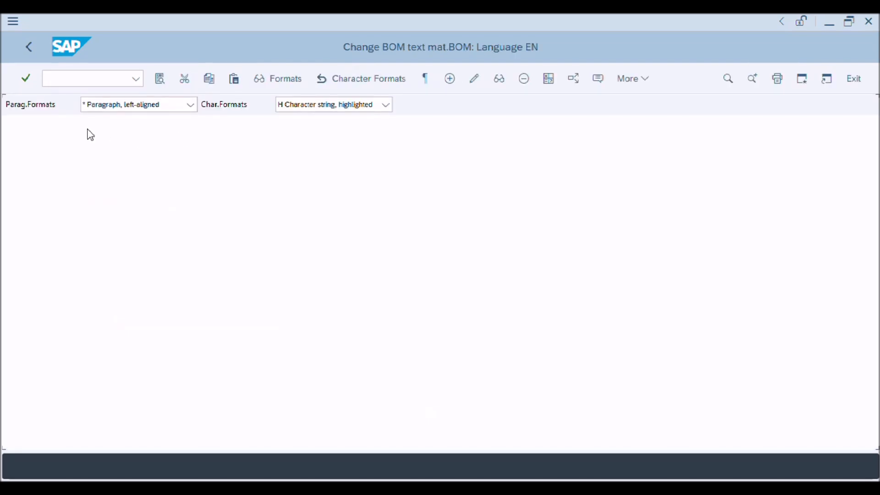
click(27, 48)
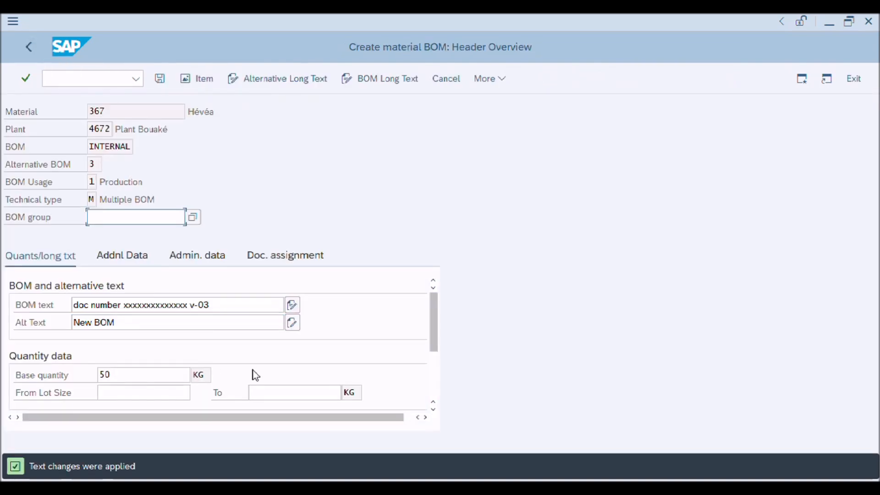
click(160, 79)
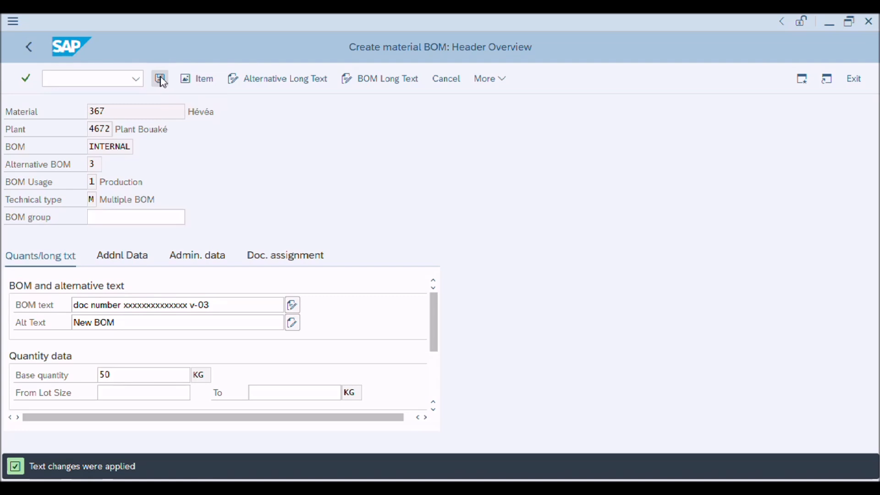